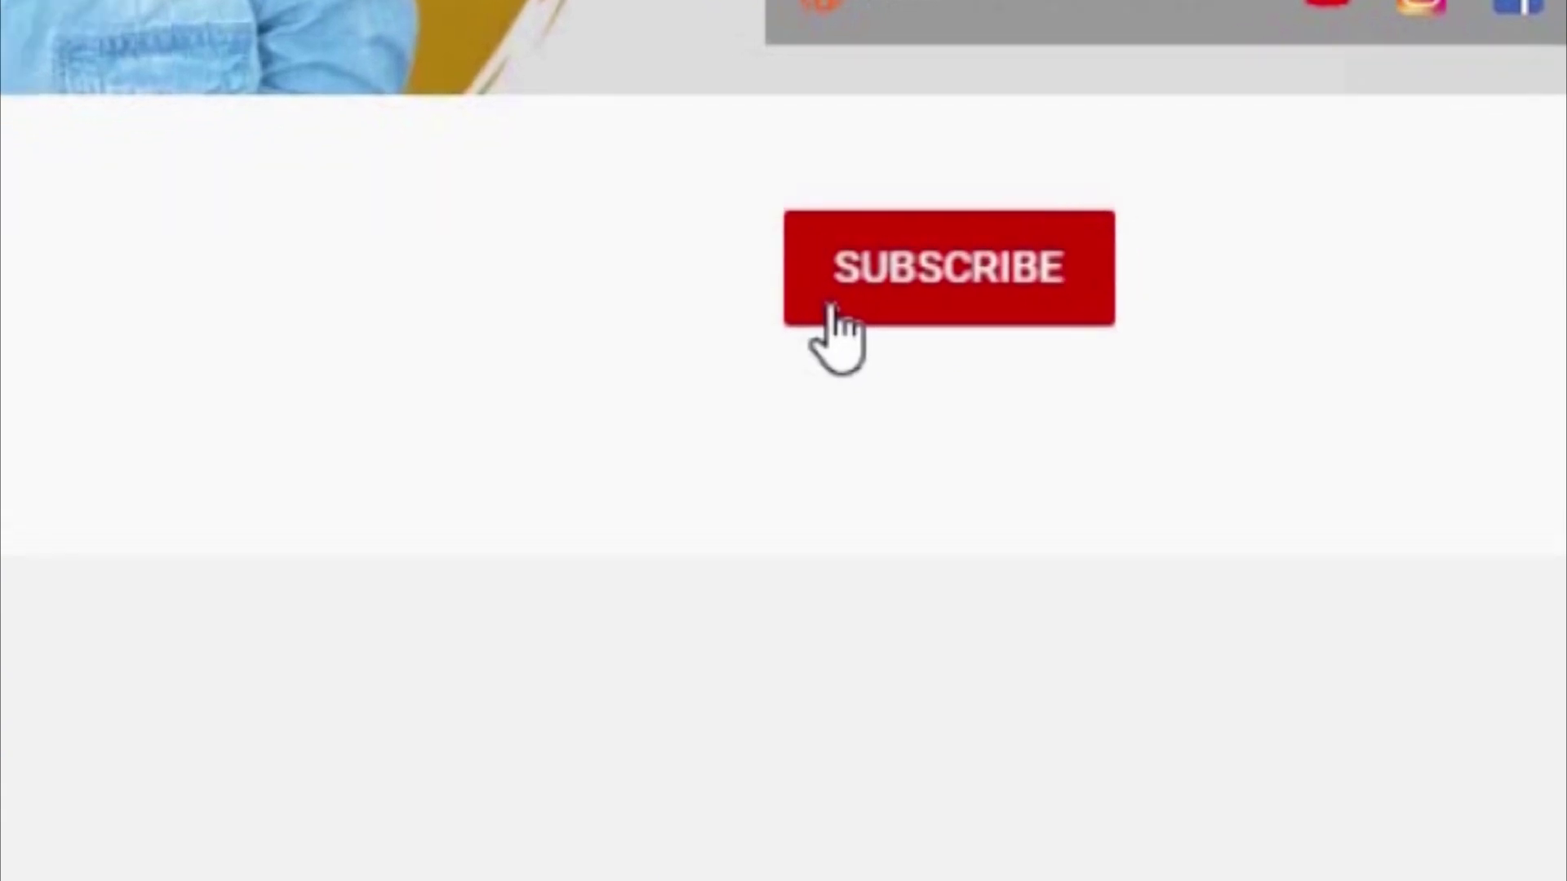
Subscribe to the channel and set its notification bell to All.
click(832, 310)
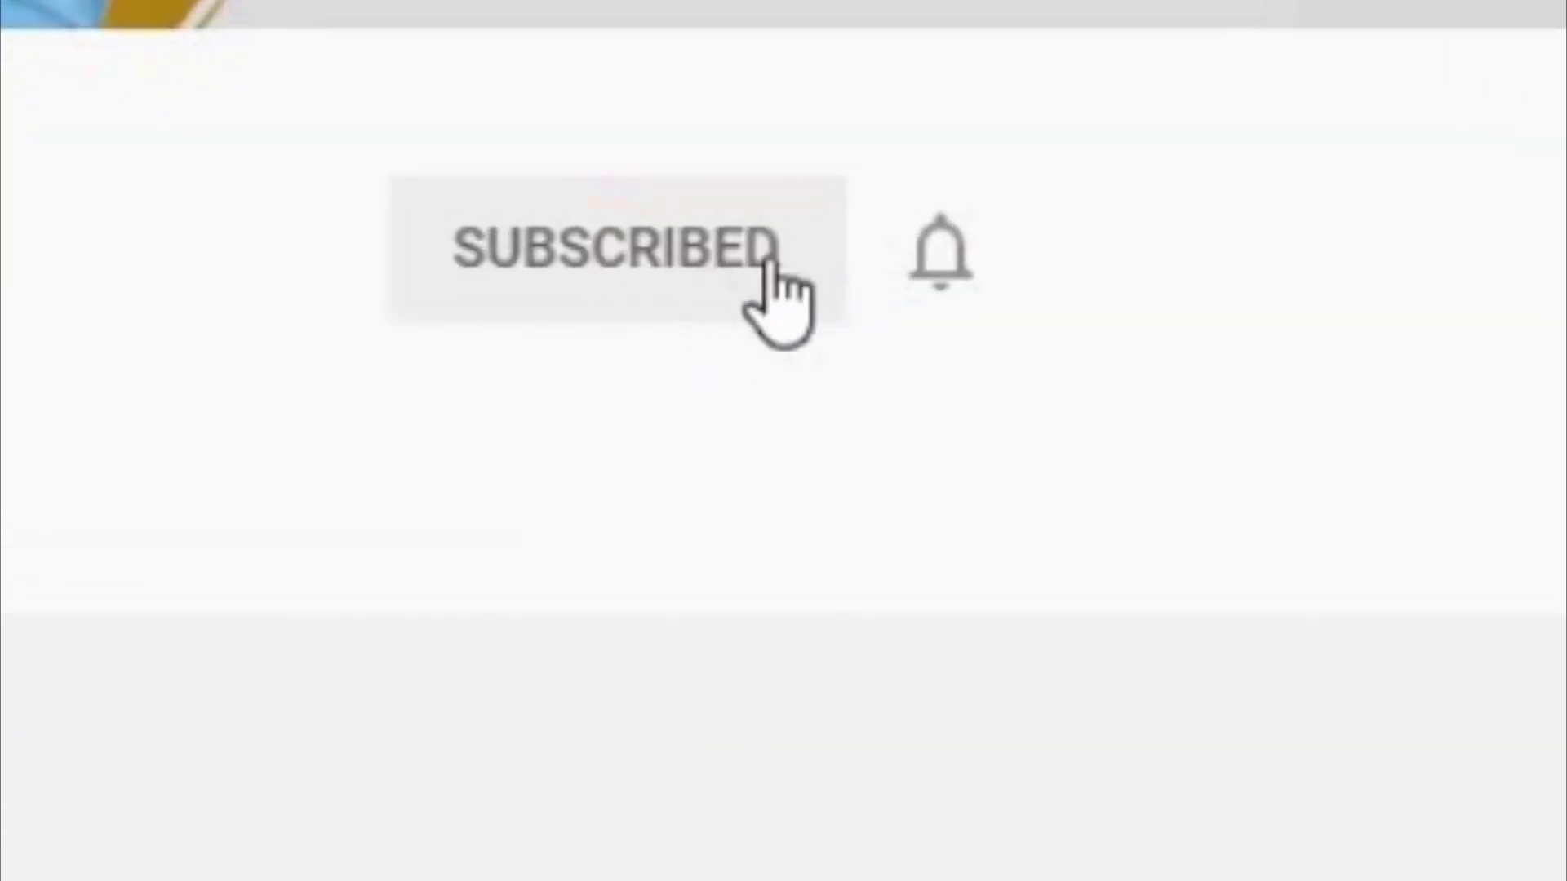
click(973, 274)
click(1011, 412)
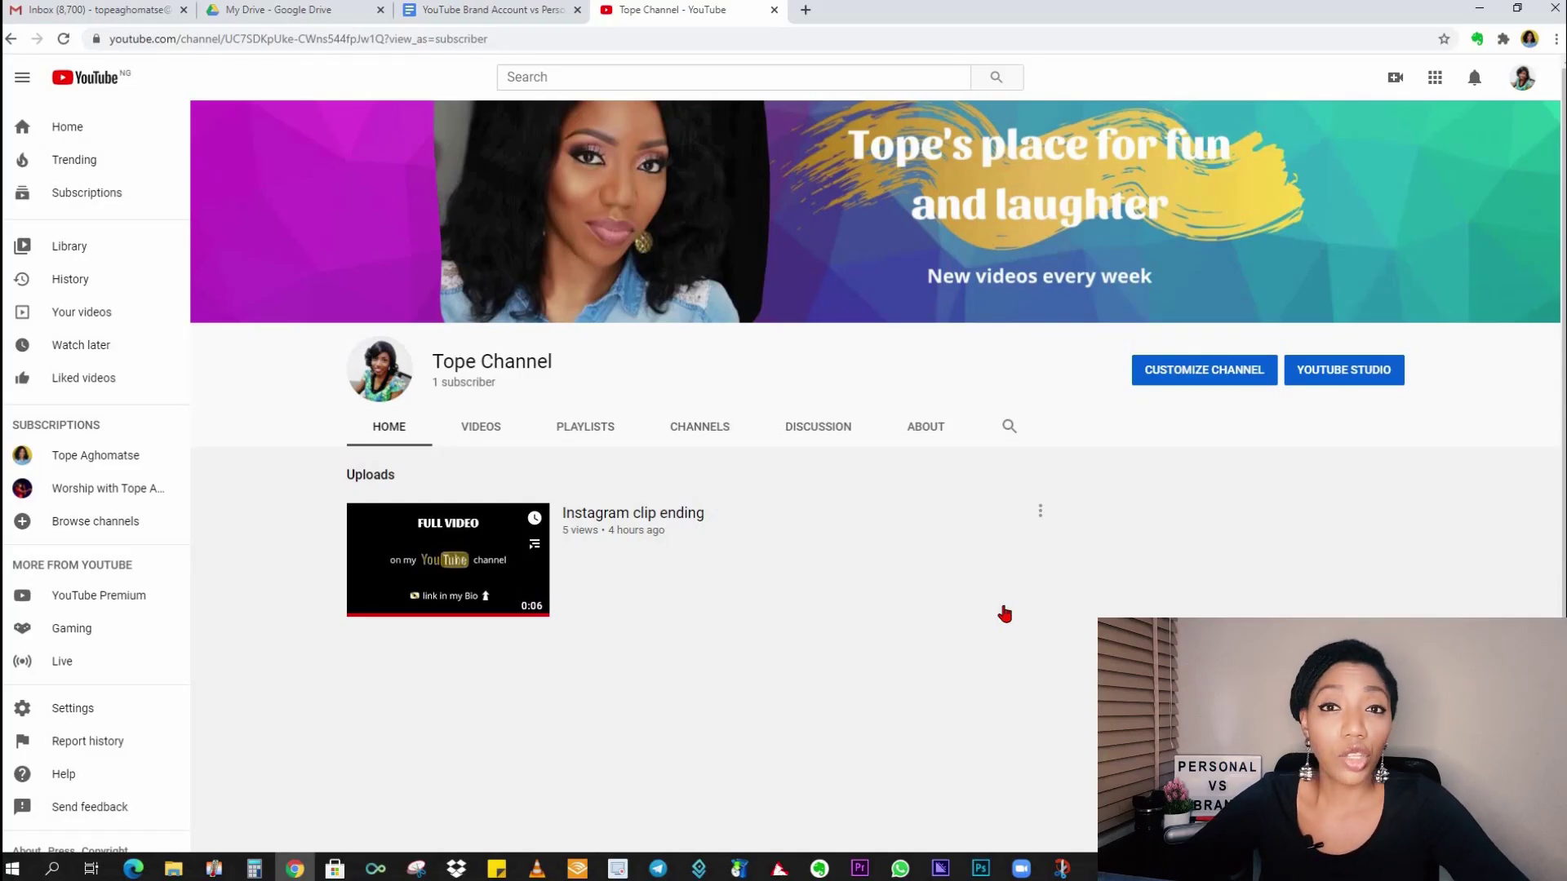
Go to account Settings from the avatar menu and view the channel's advanced settings.
click(1520, 86)
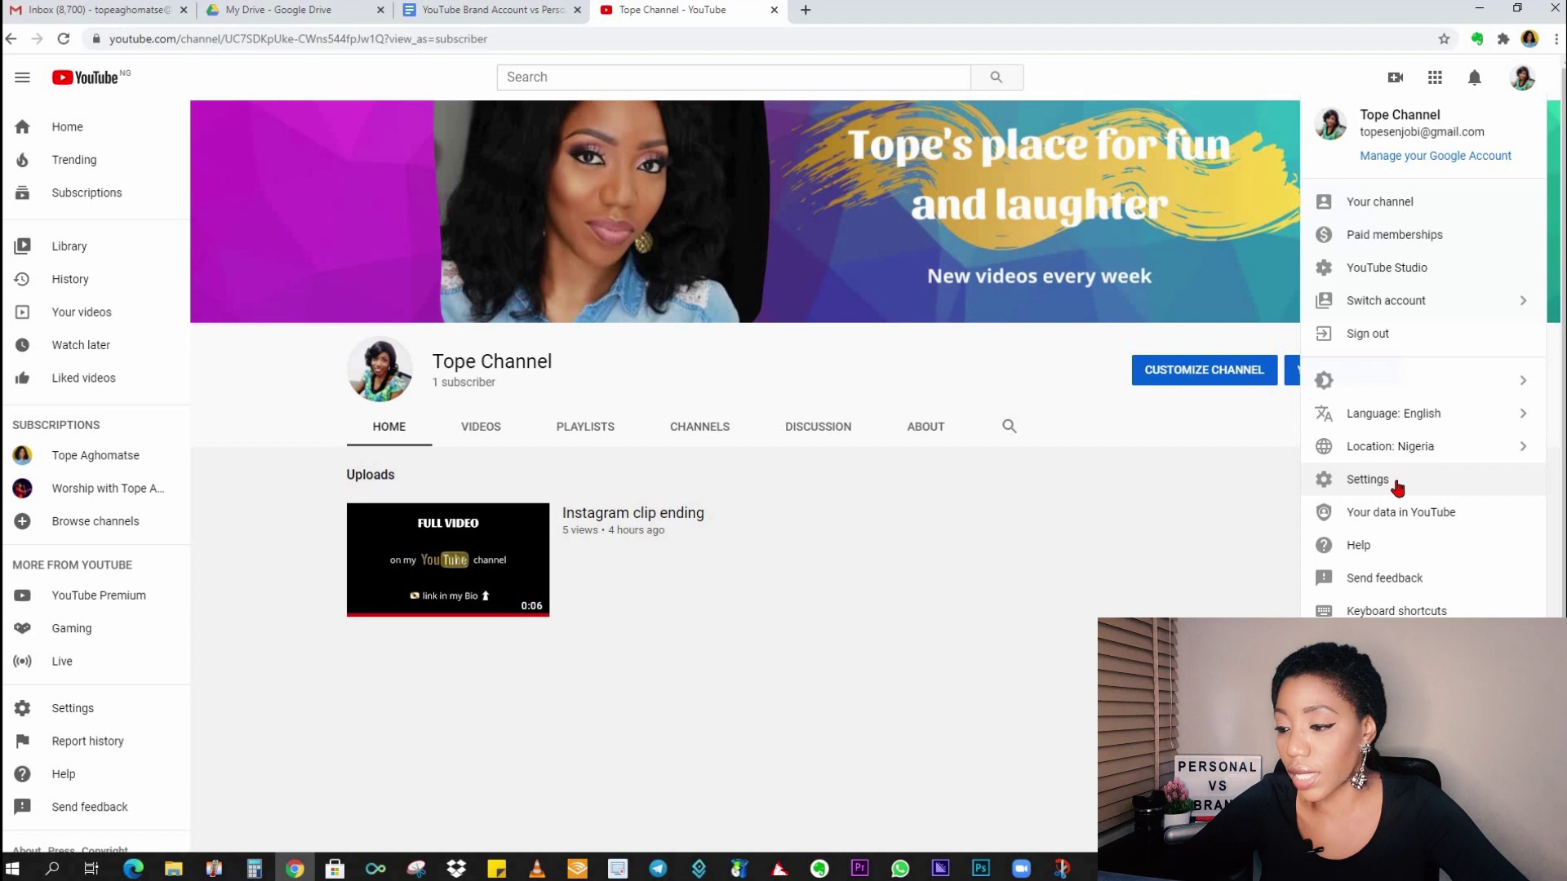
click(1398, 484)
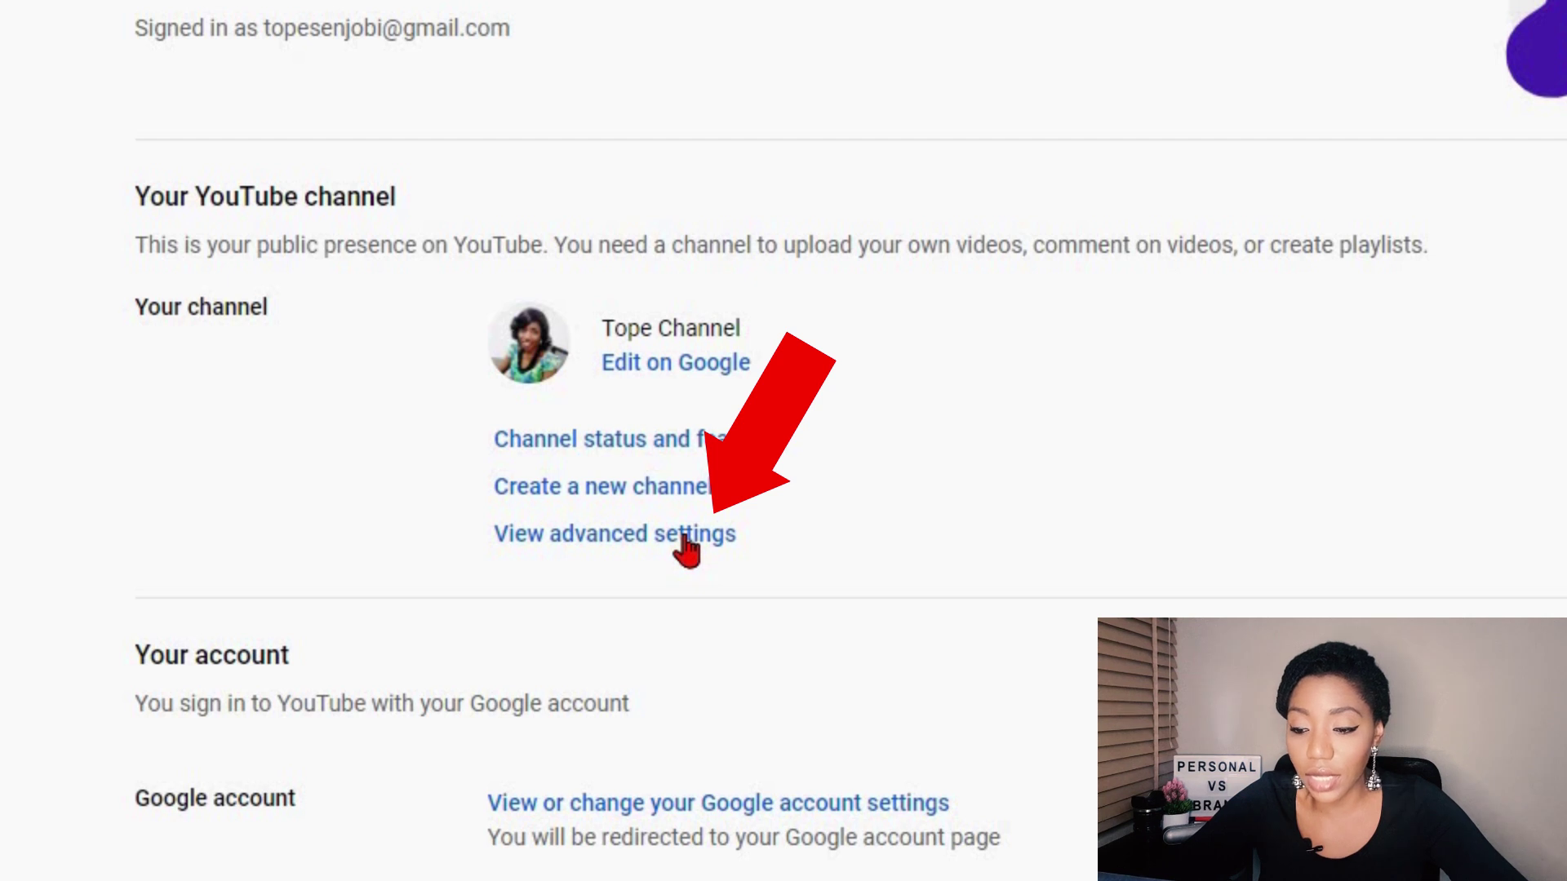
click(684, 534)
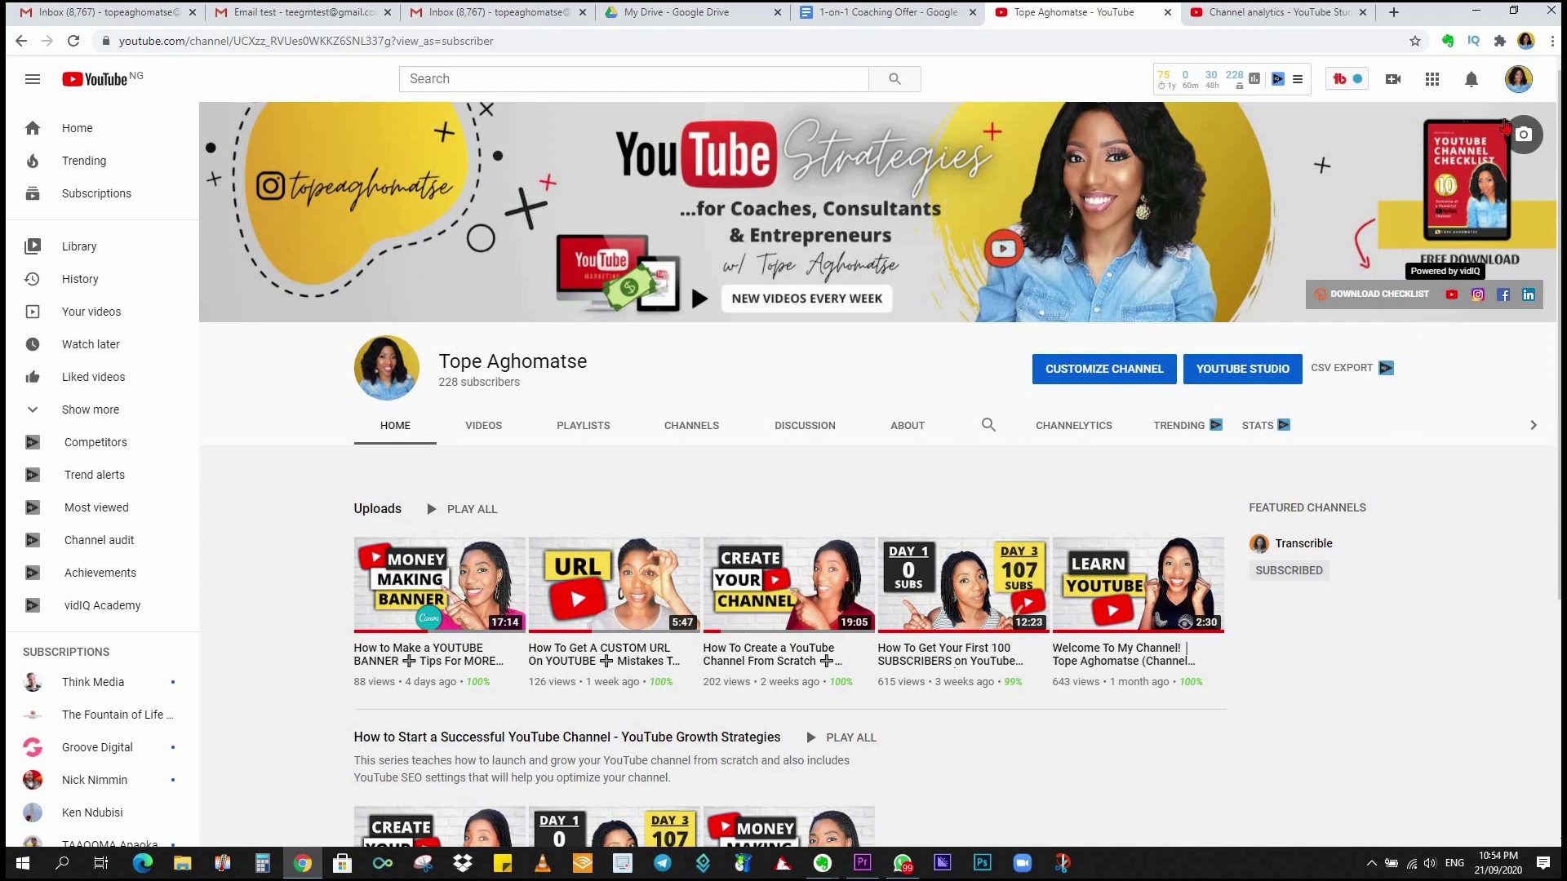
Reopen Settings from the avatar menu and view the main channel's advanced settings.
click(1519, 82)
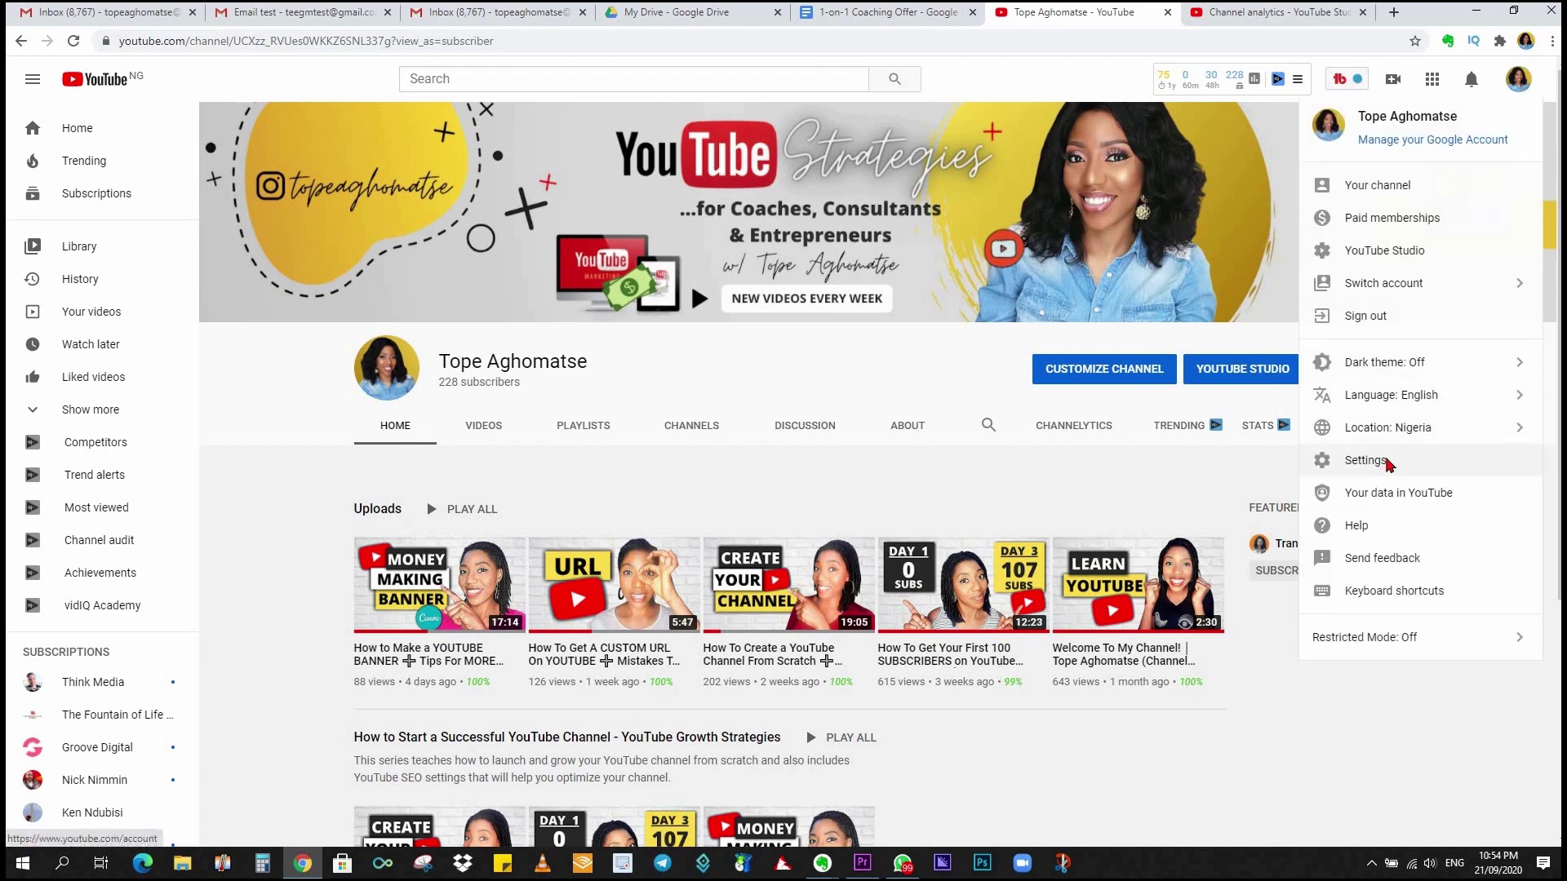
click(1381, 460)
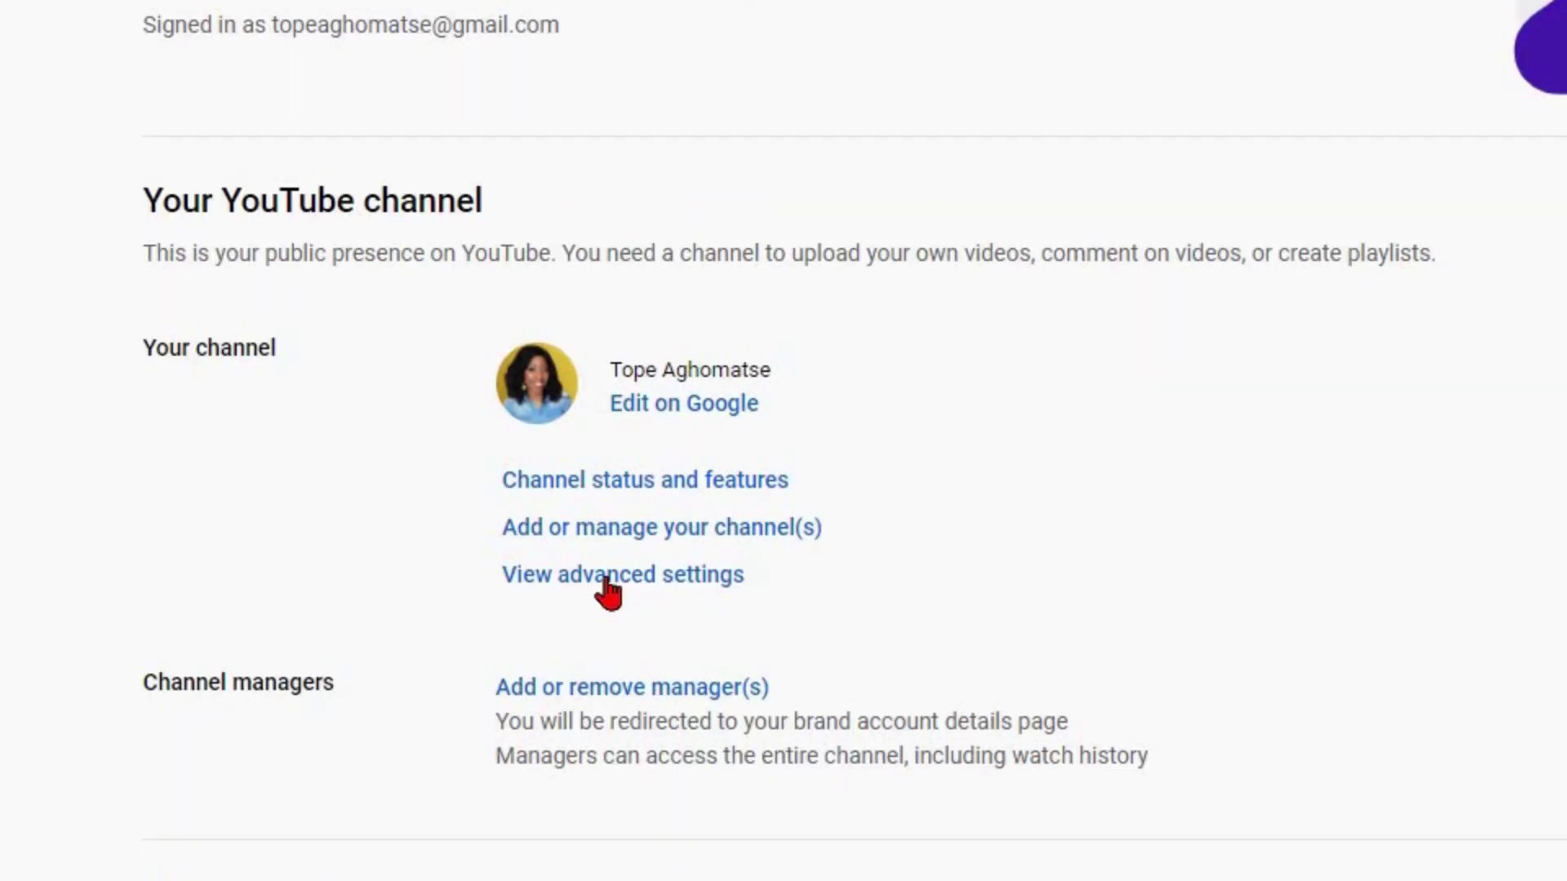
click(605, 579)
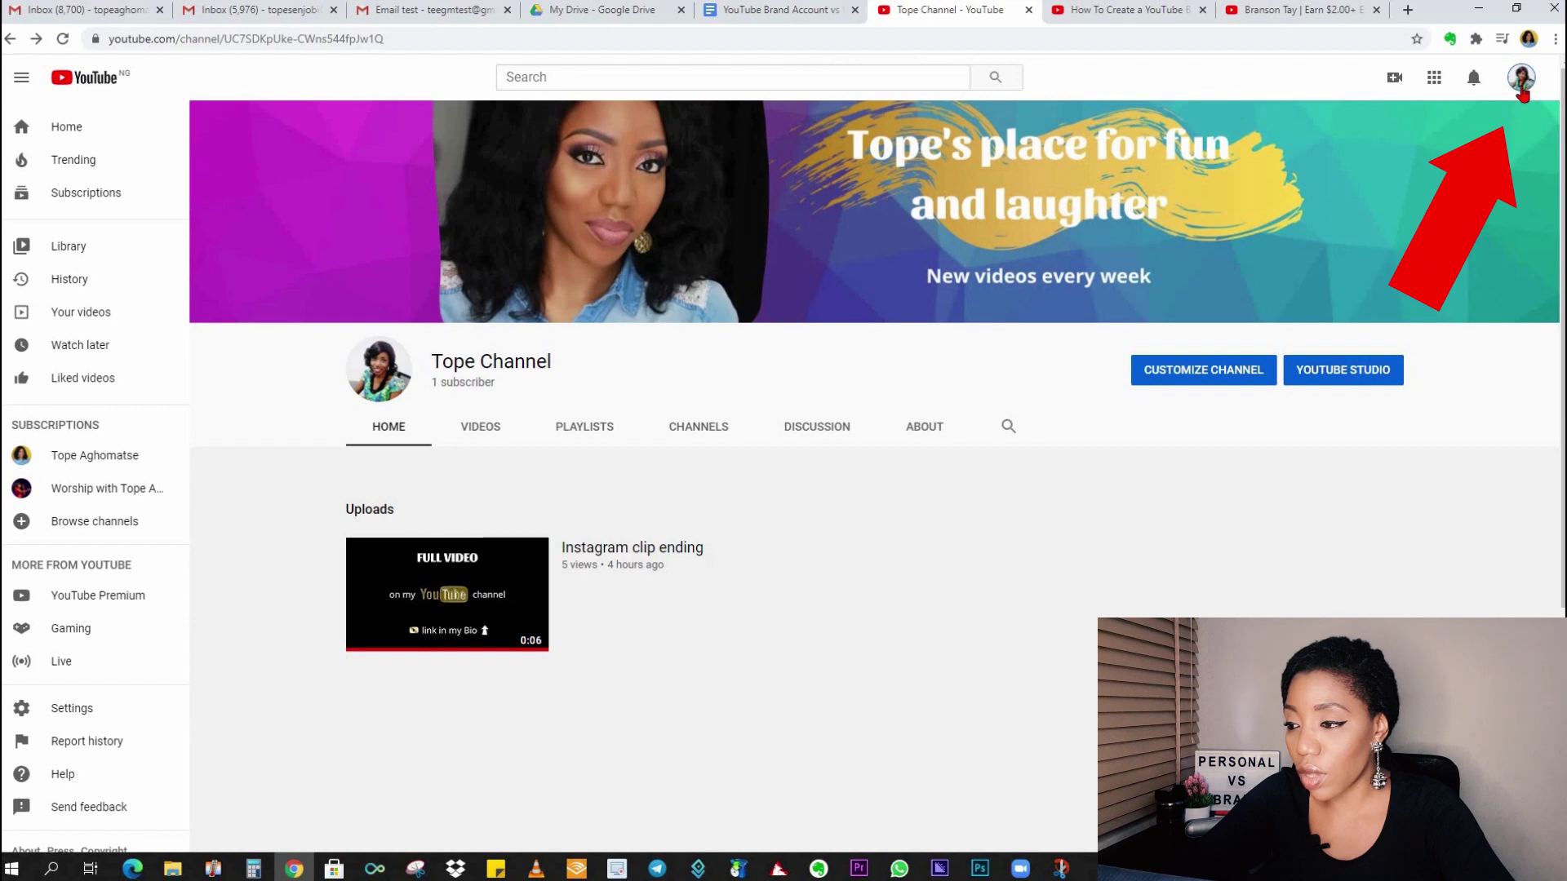
Open Settings from the profile avatar menu to see the personal channel section.
click(1522, 88)
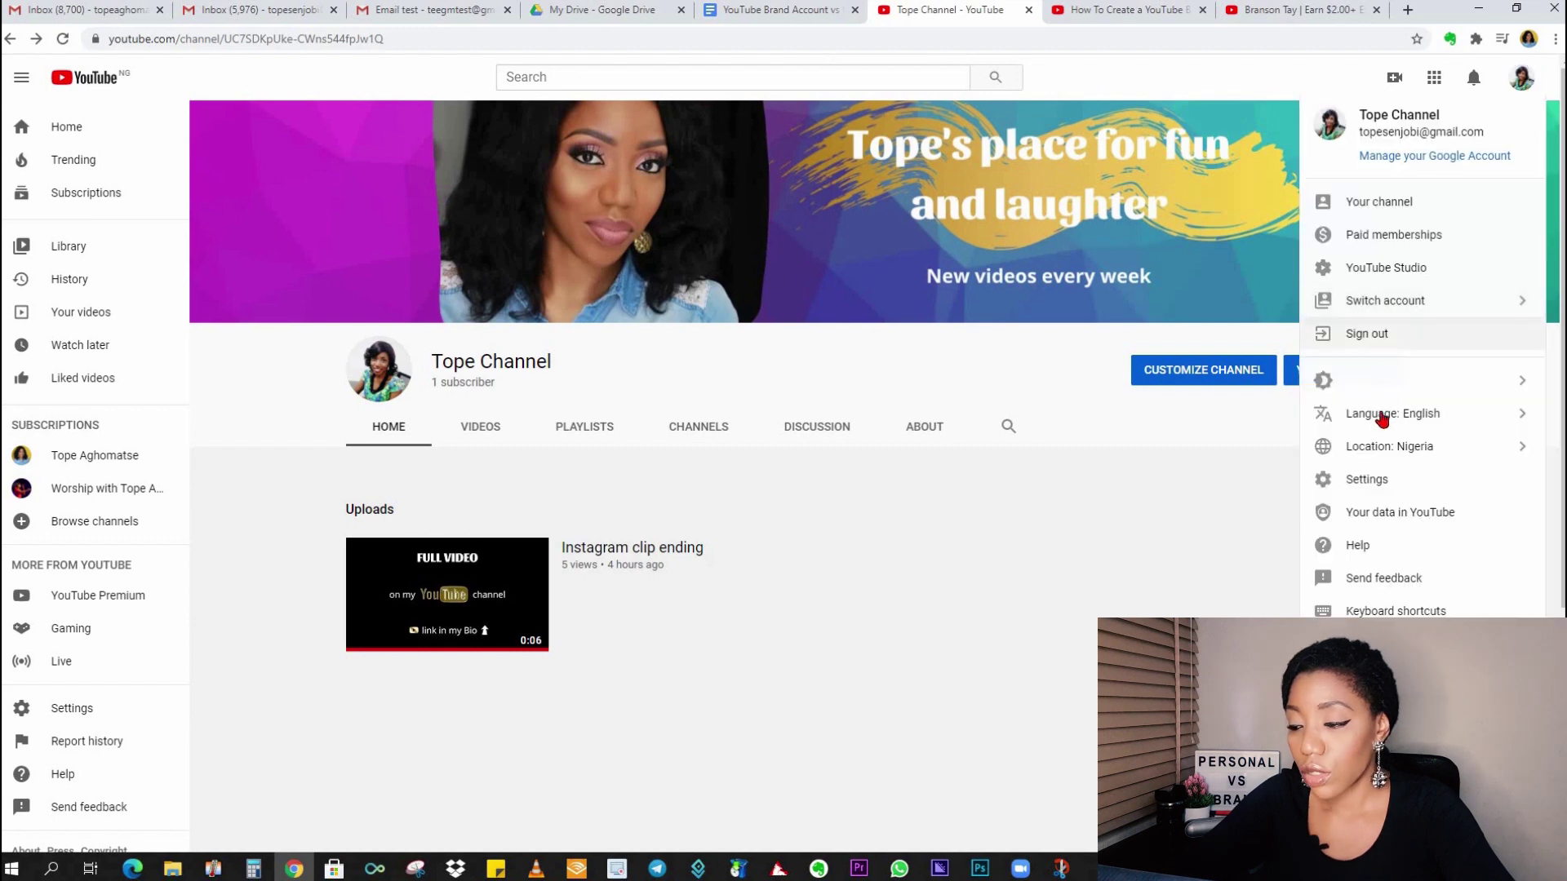
click(1381, 481)
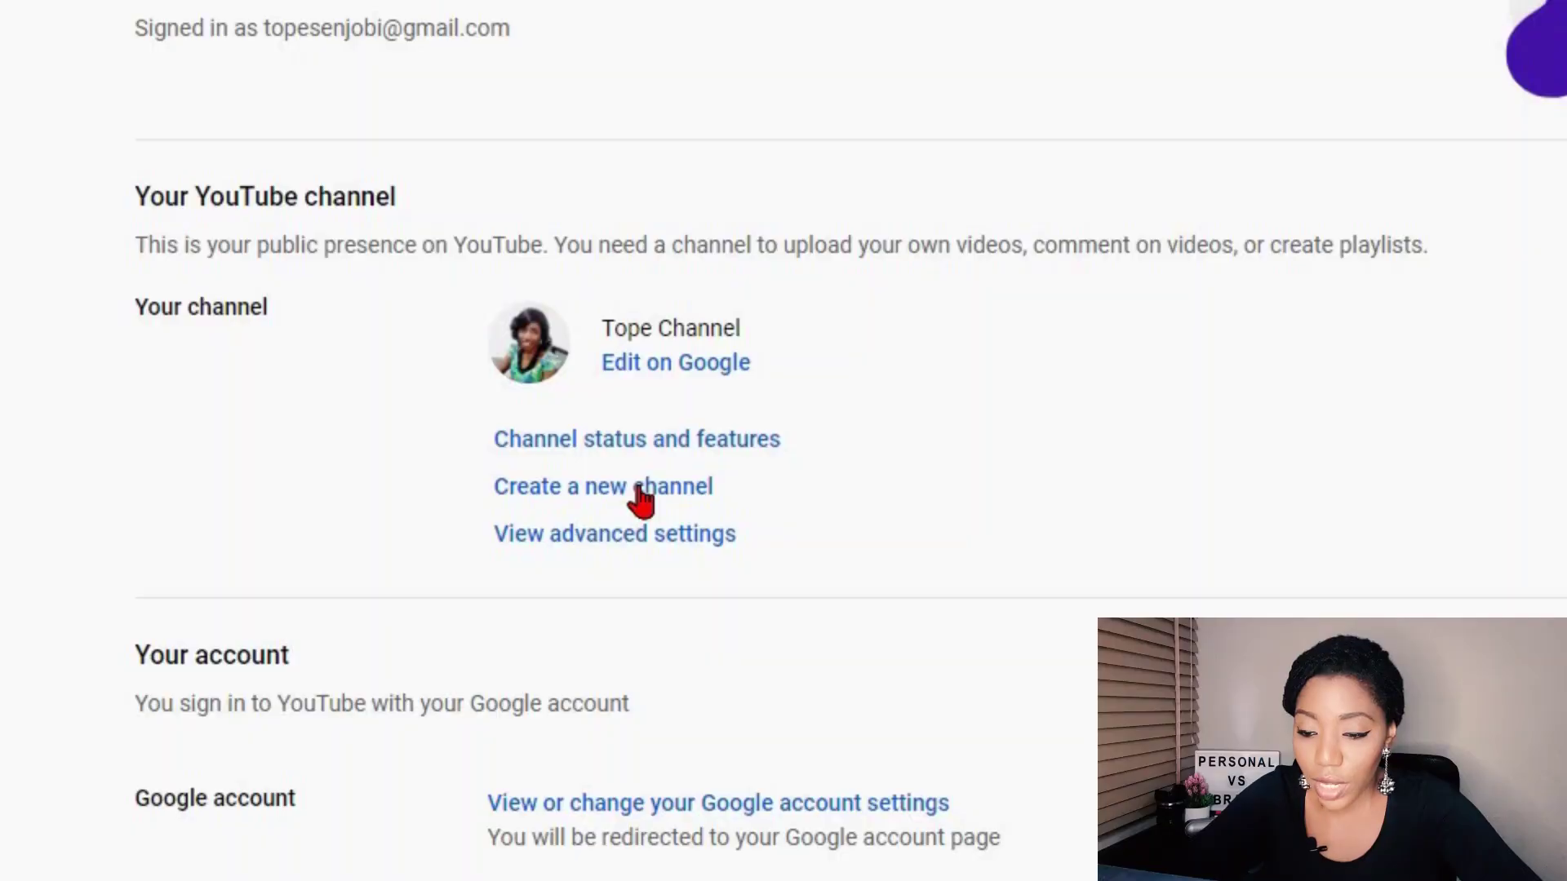
Create a new brand account channel named 'Tope Brand Channel'.
click(640, 488)
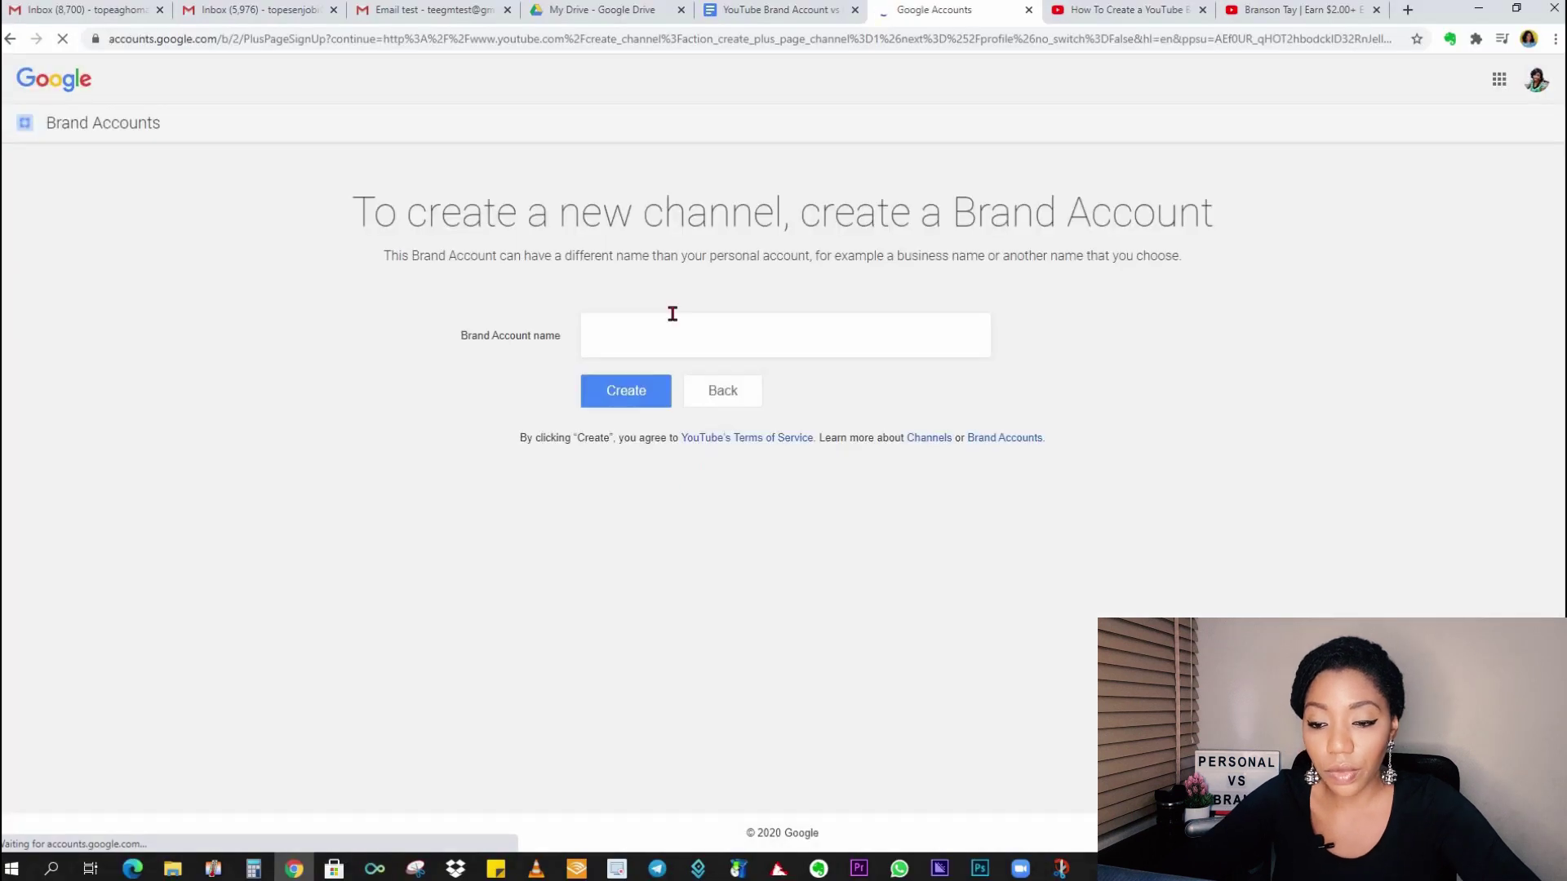
click(679, 341)
click(1085, 181)
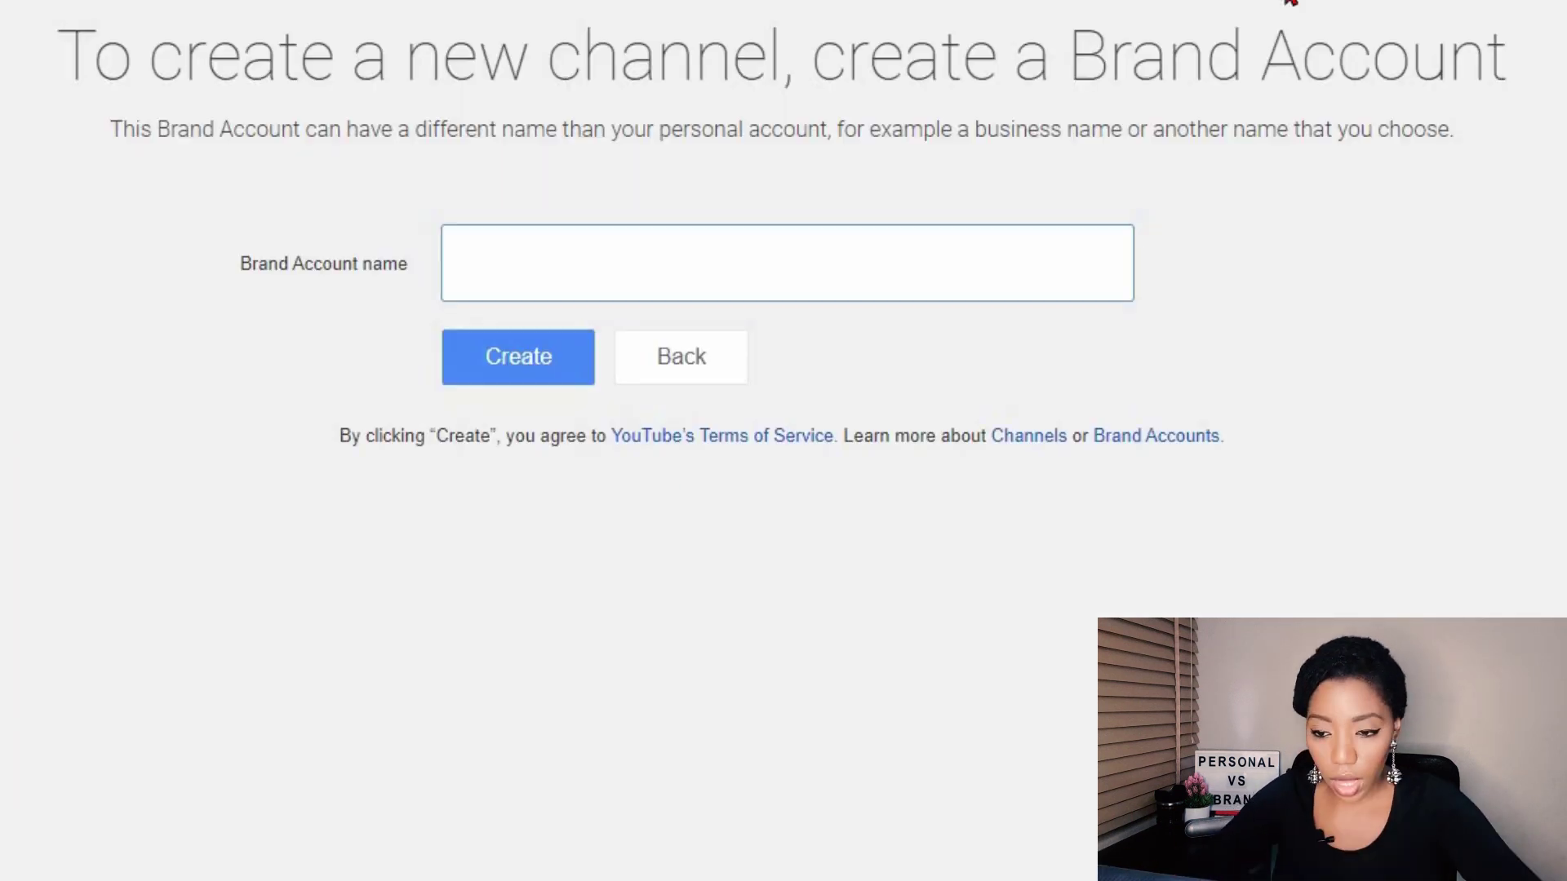
text(Tope)
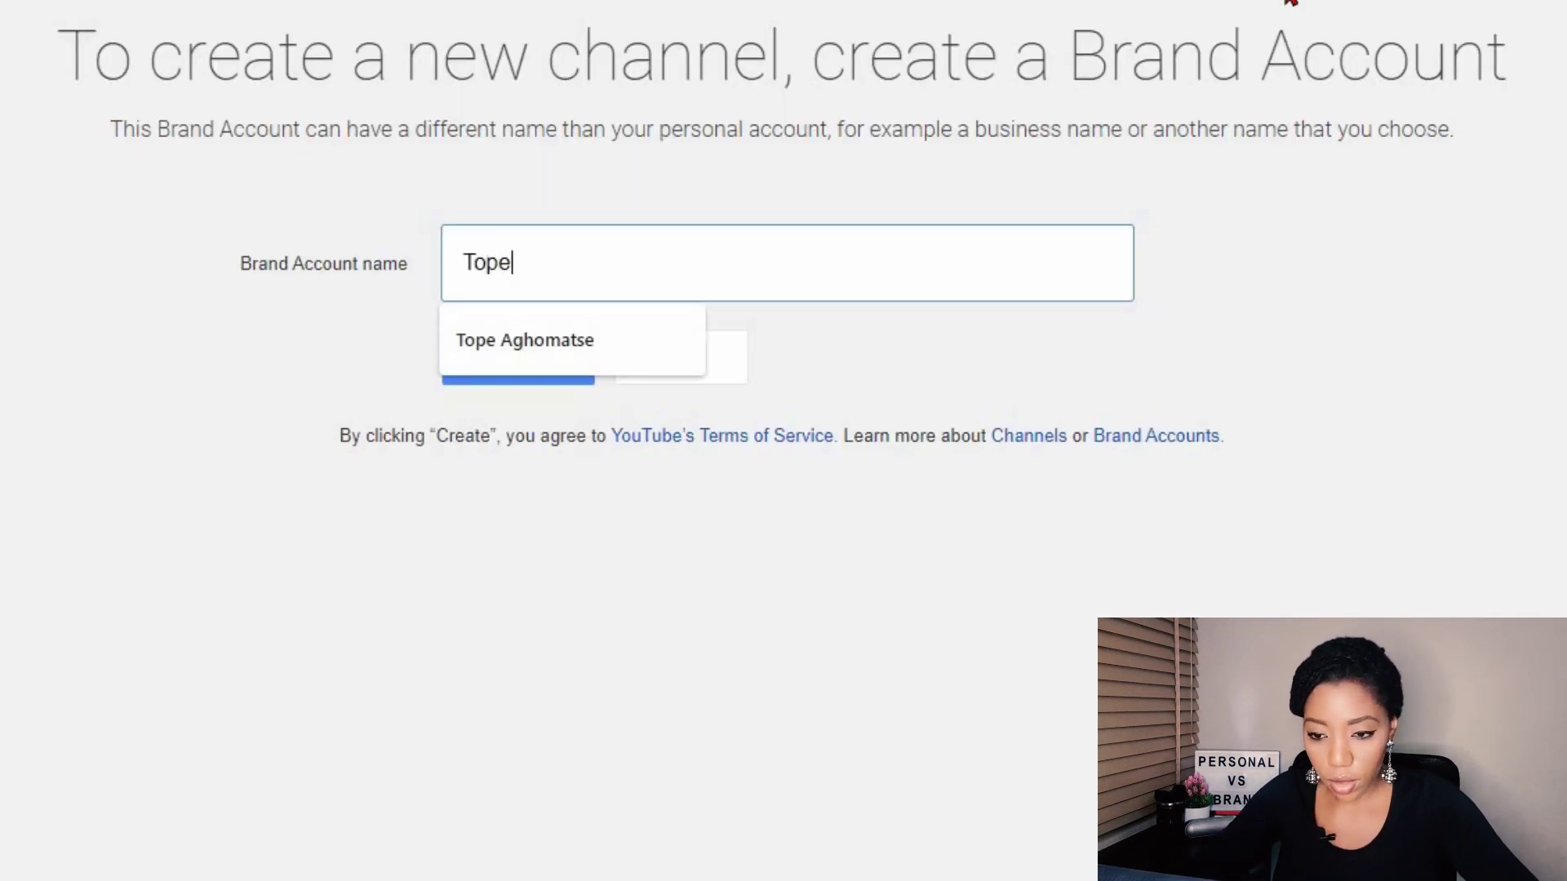
text( Brand C)
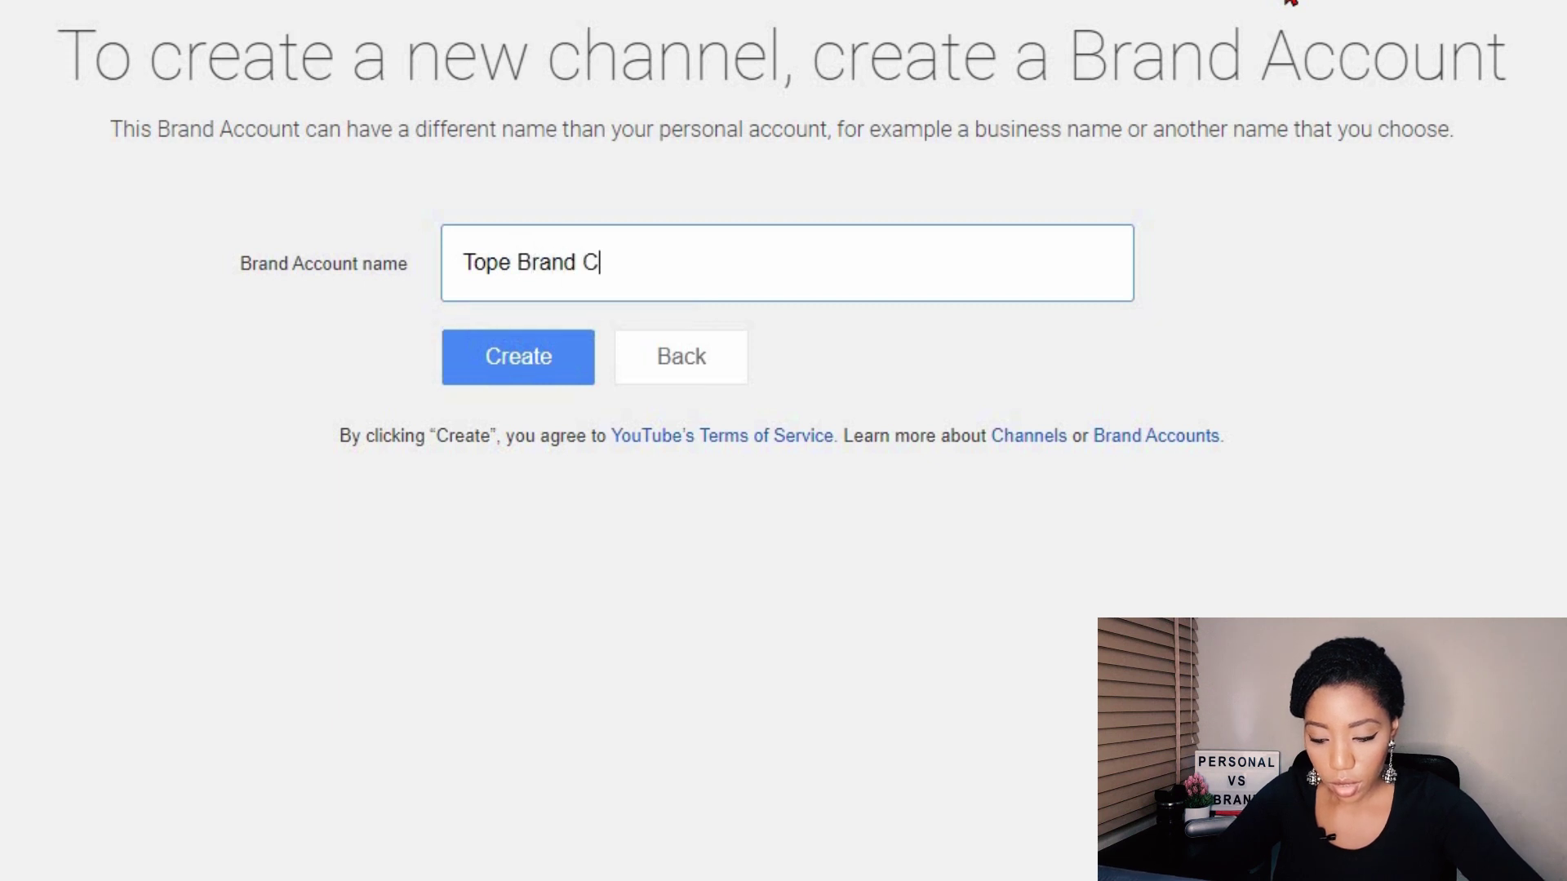
text(hannel)
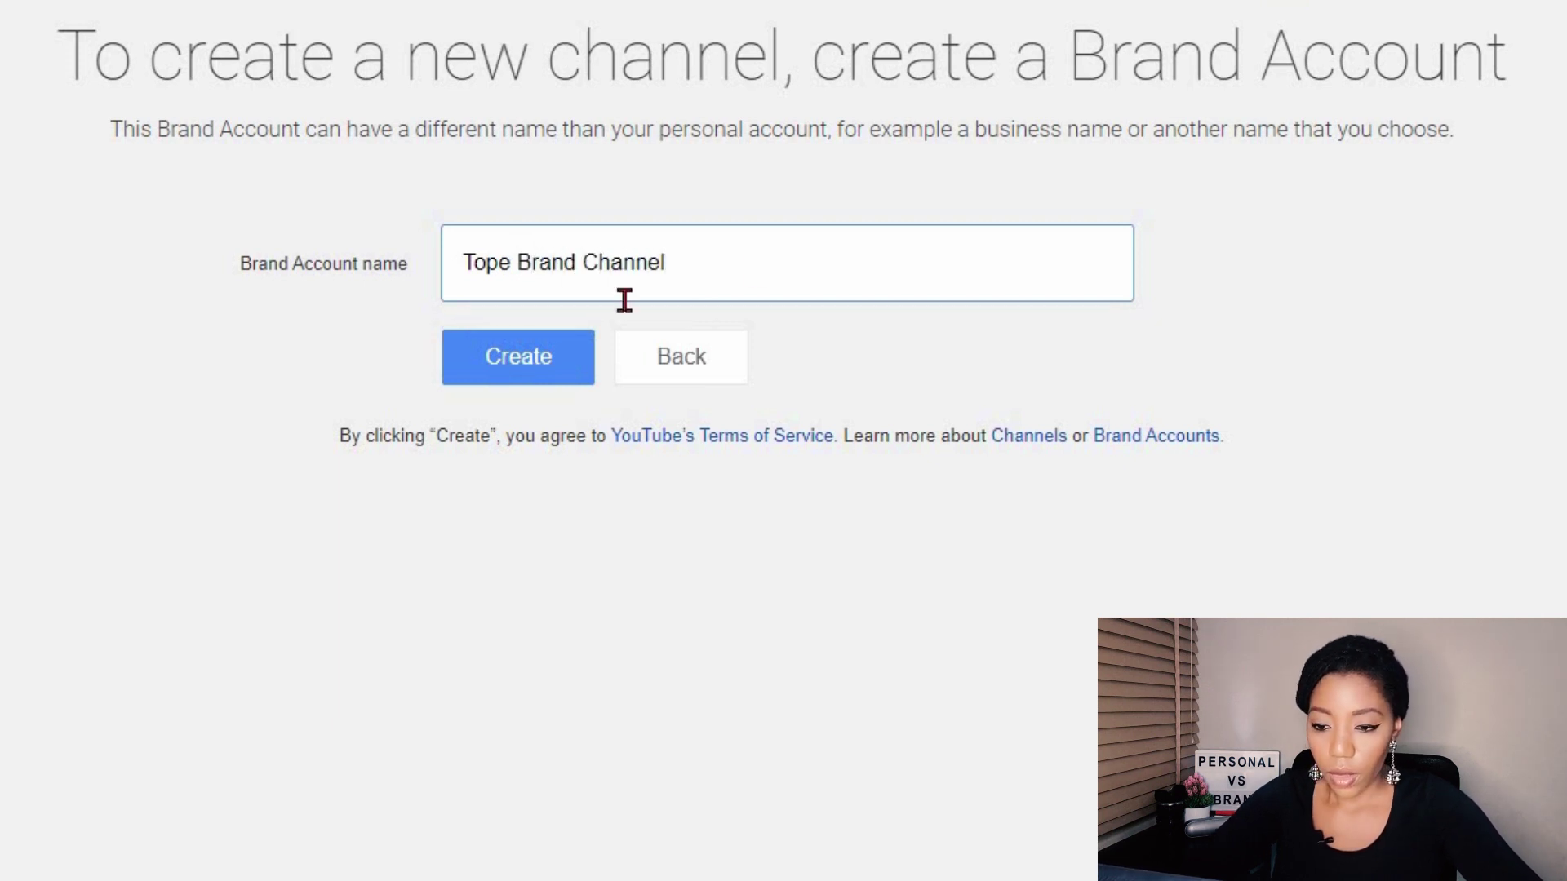
click(545, 371)
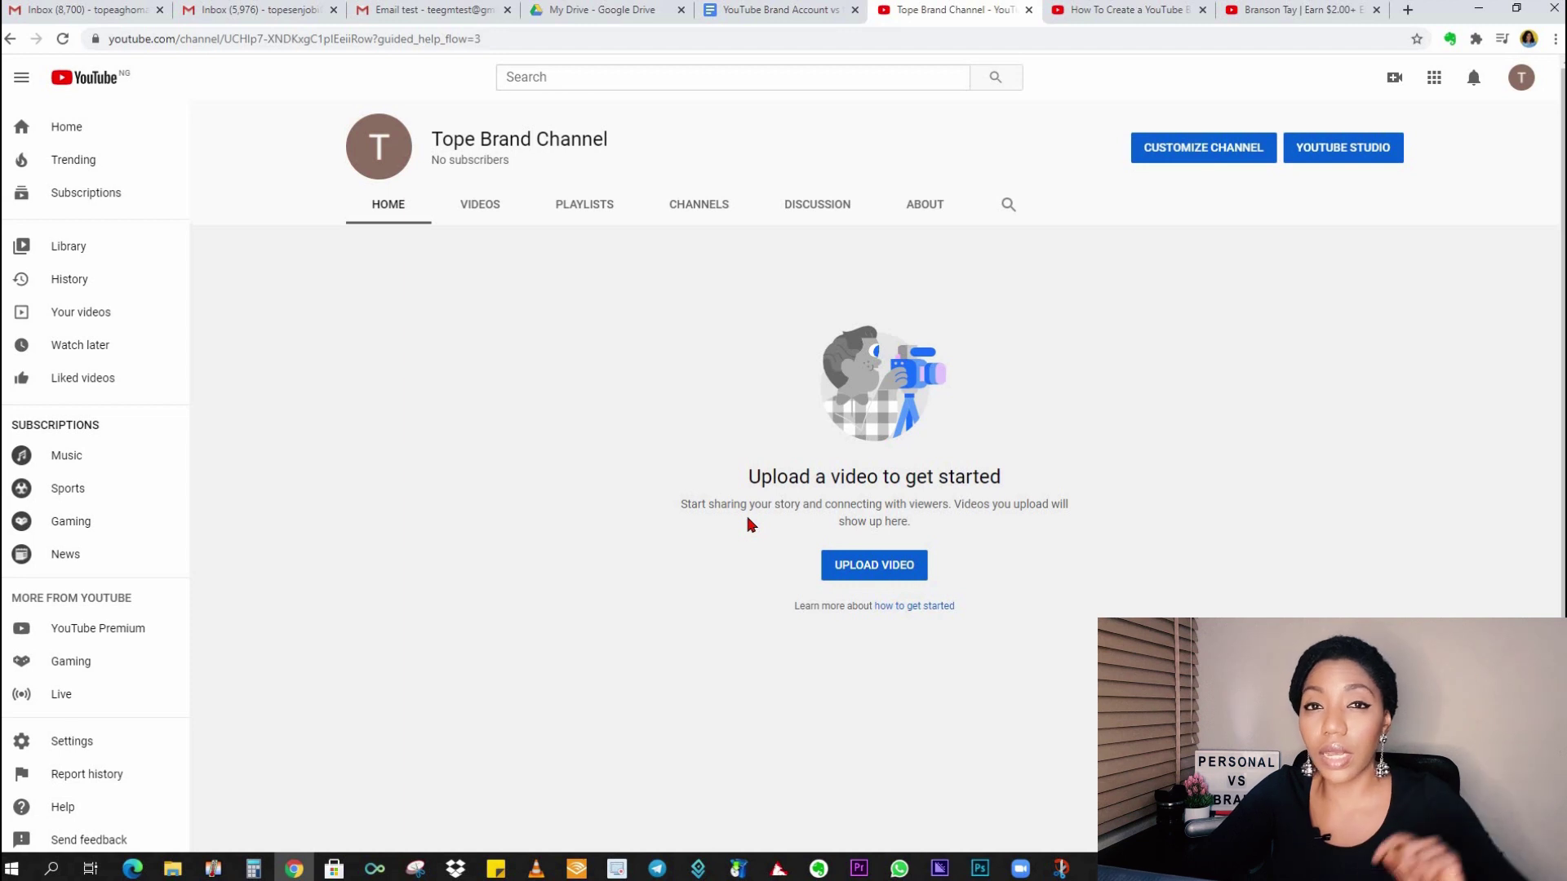
Switch to the personal Tope Channel account and open its own channel page.
click(1523, 82)
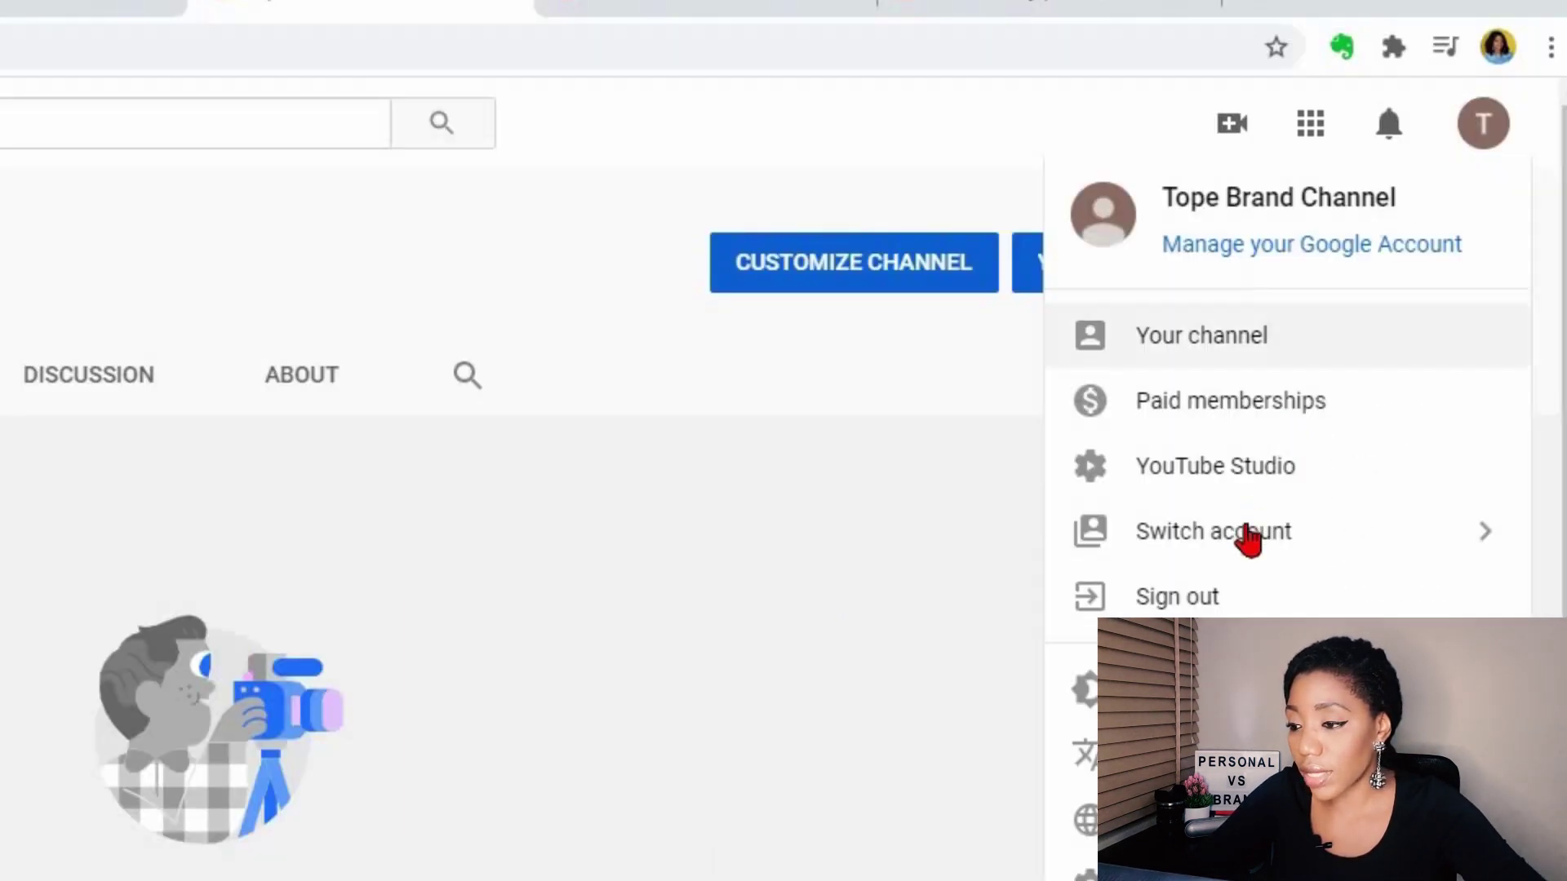
click(1247, 537)
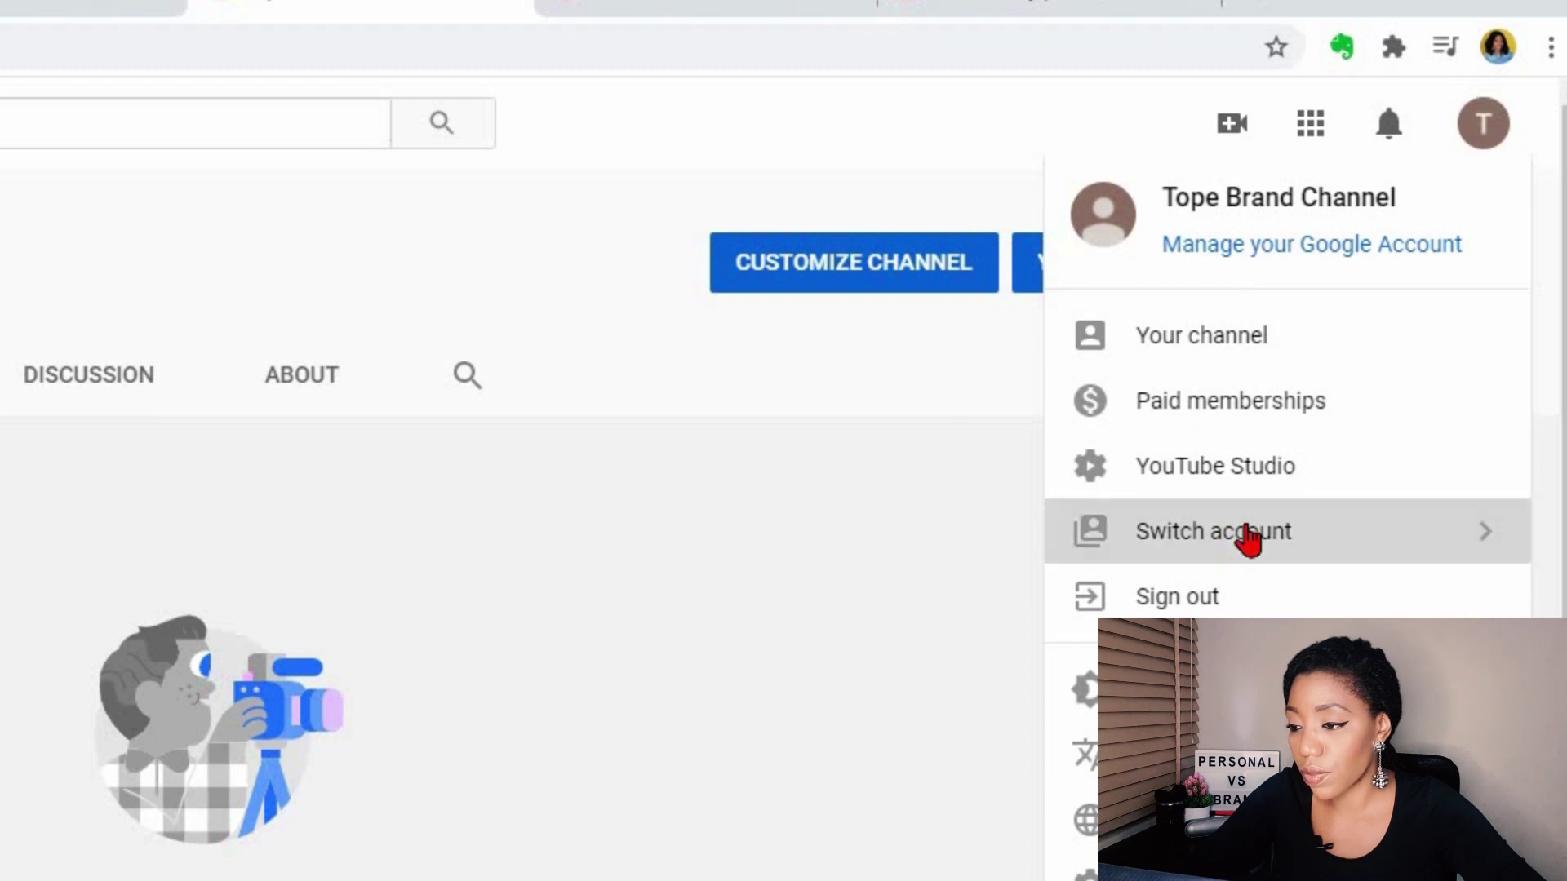
click(1153, 391)
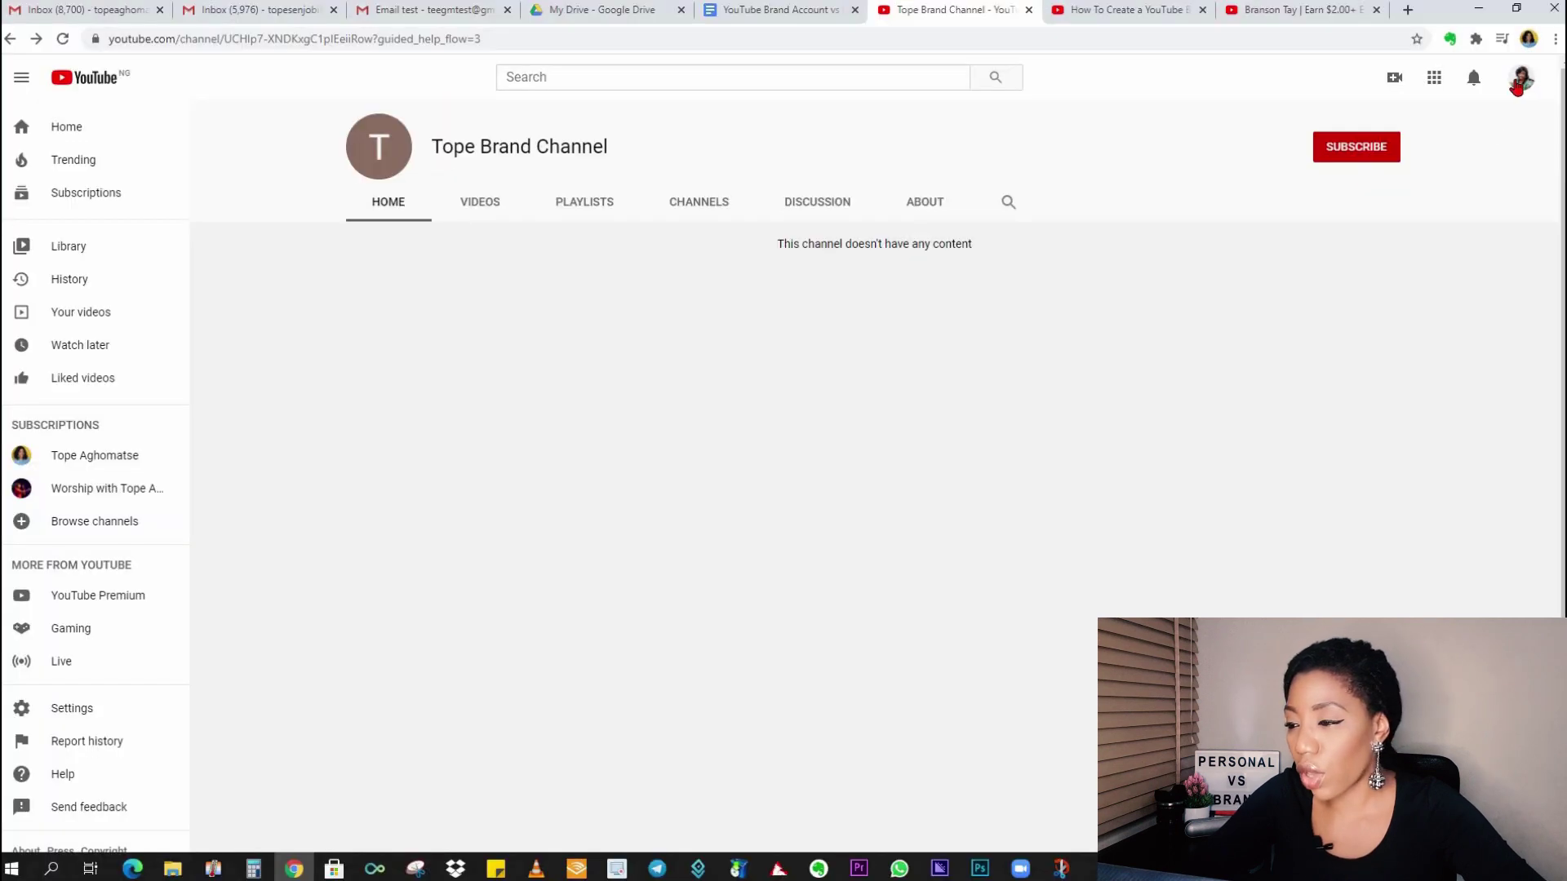
click(1516, 86)
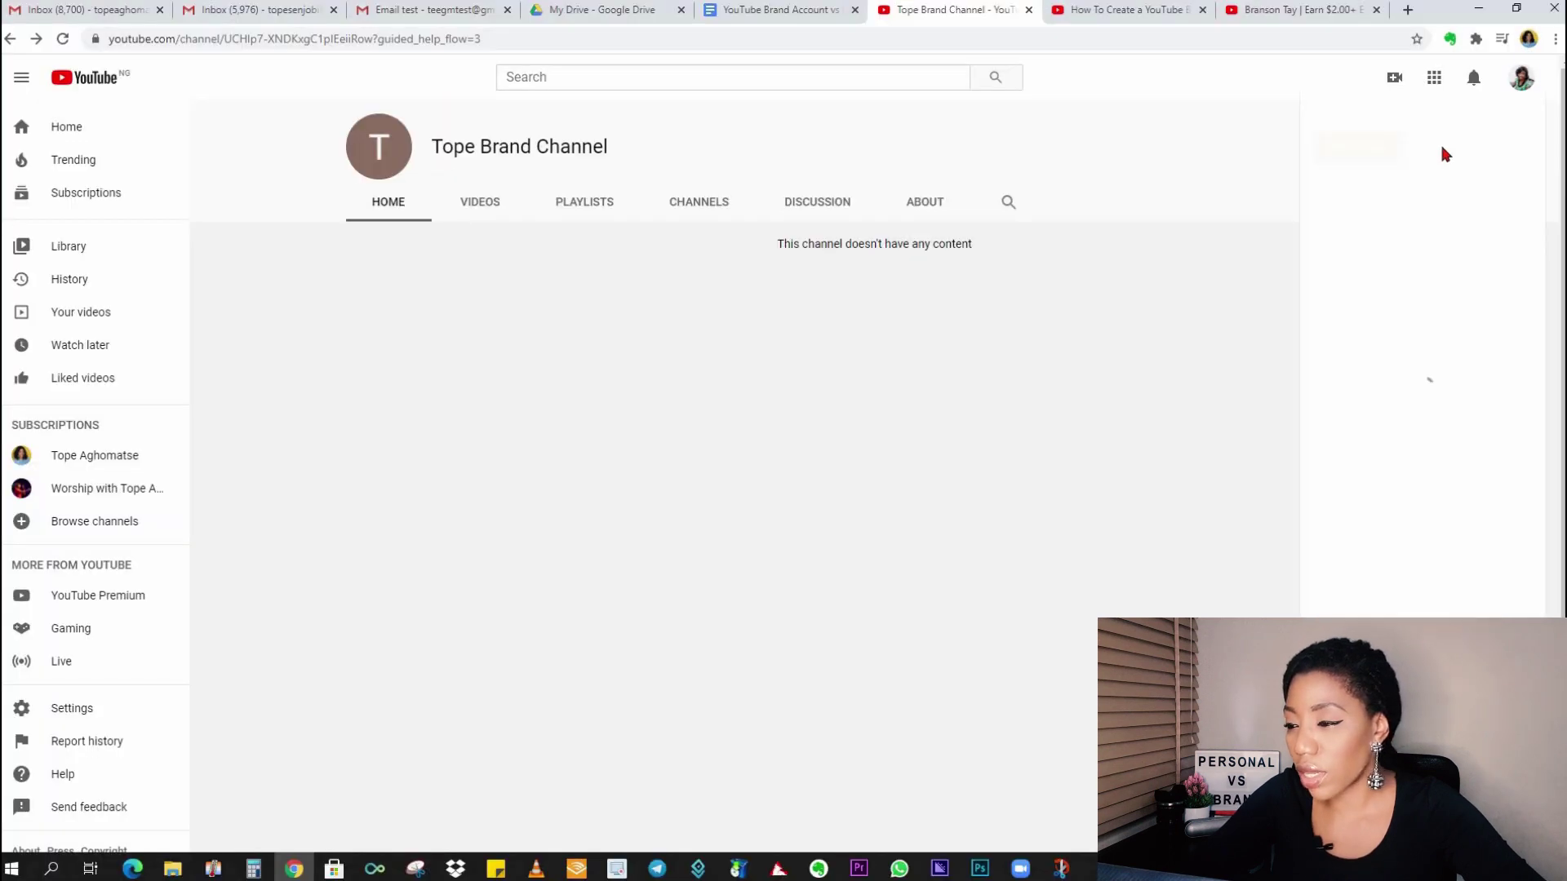
click(1422, 204)
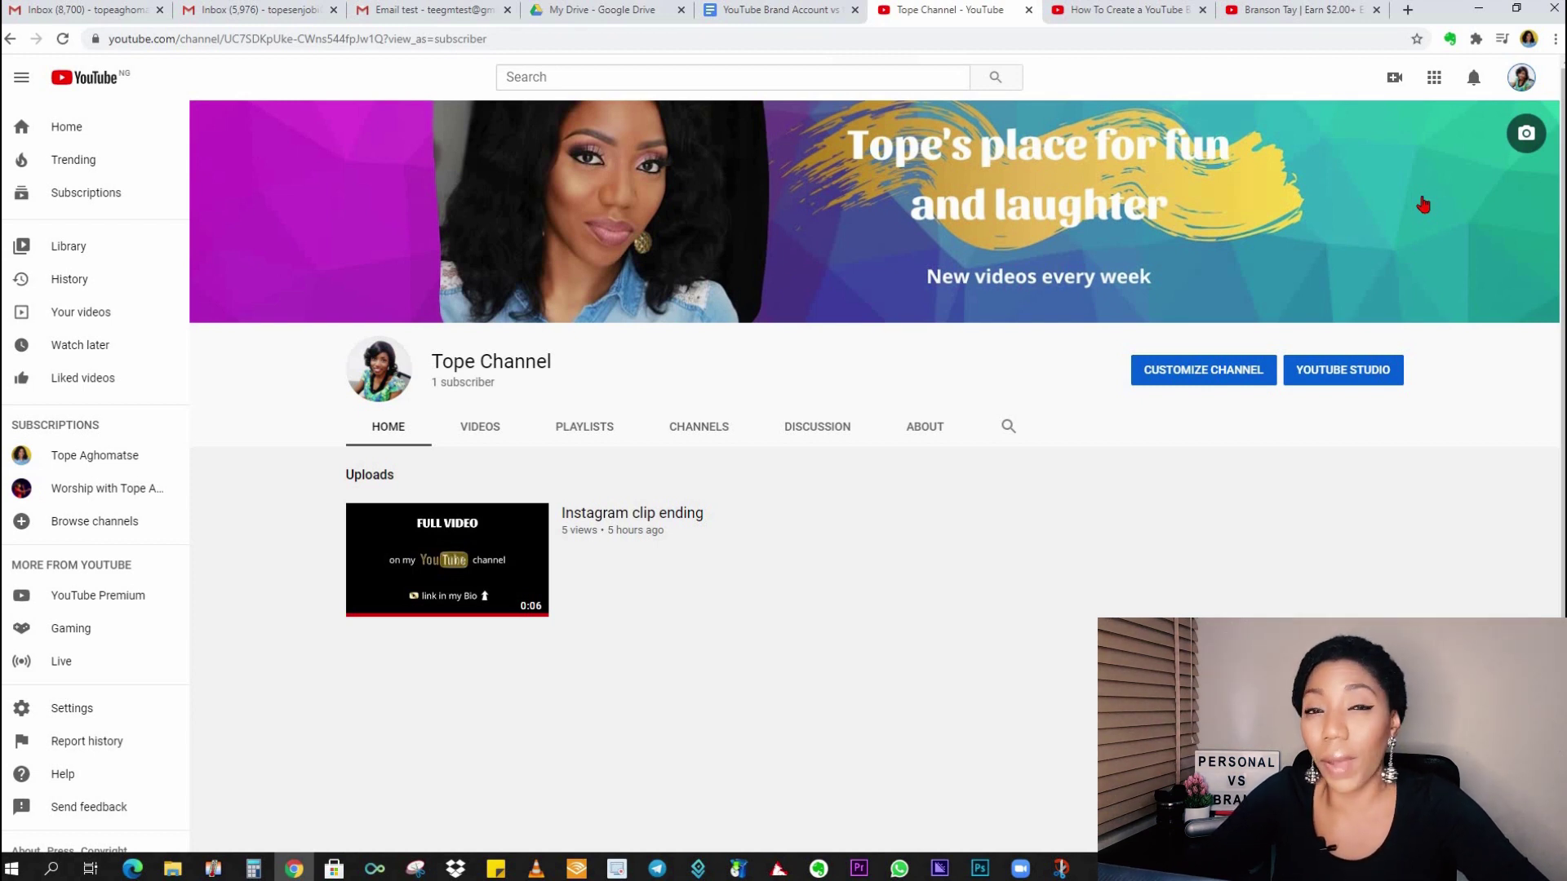
From Settings' advanced channel settings, choose Move channel to a brand account.
click(1521, 77)
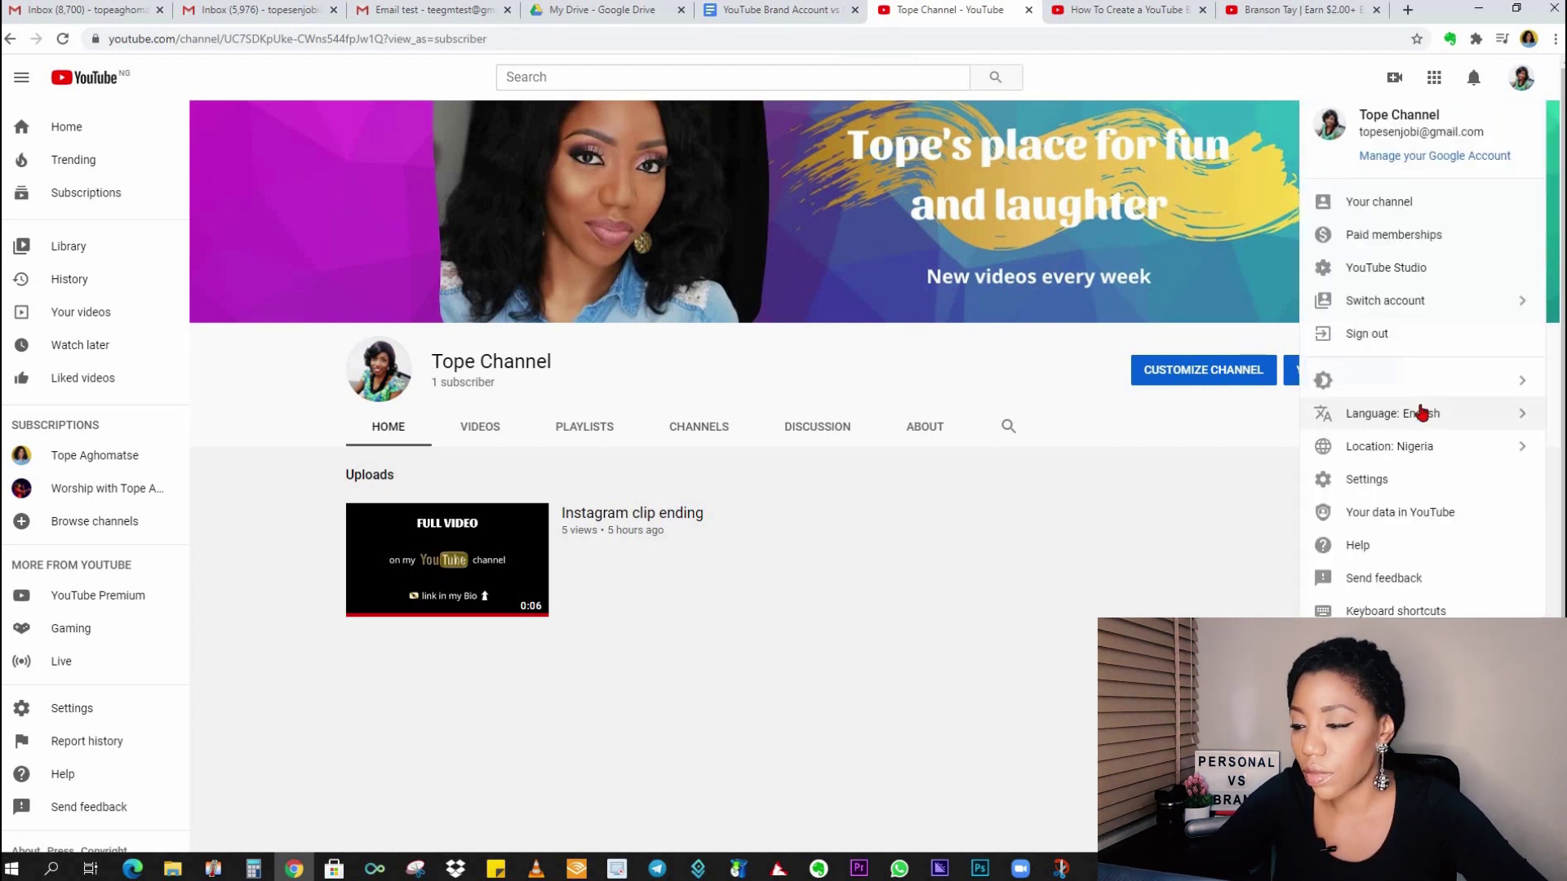
click(1398, 482)
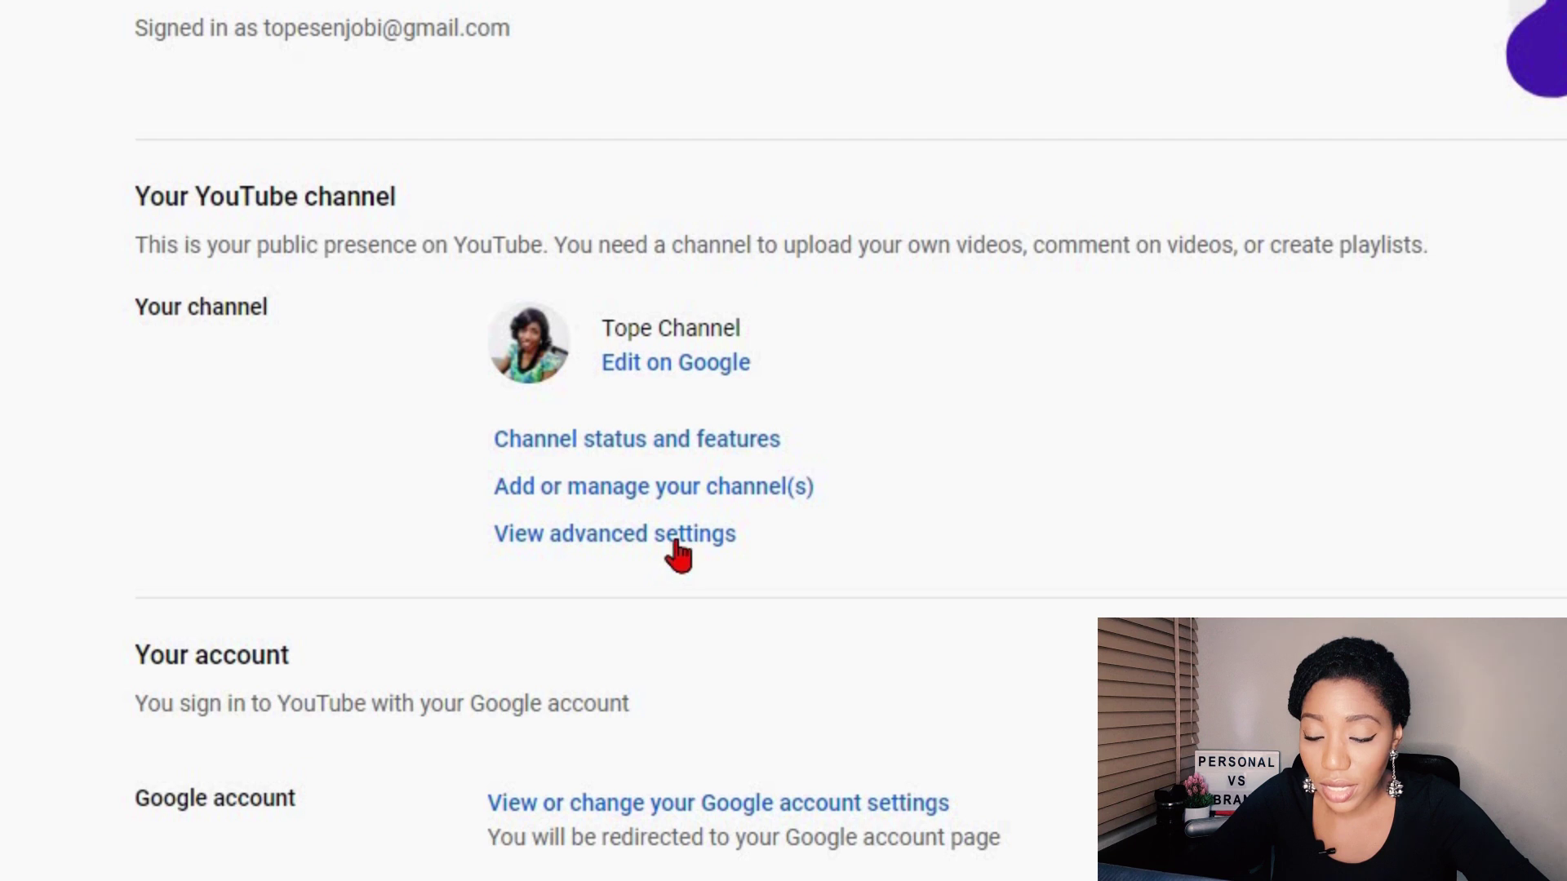
click(679, 537)
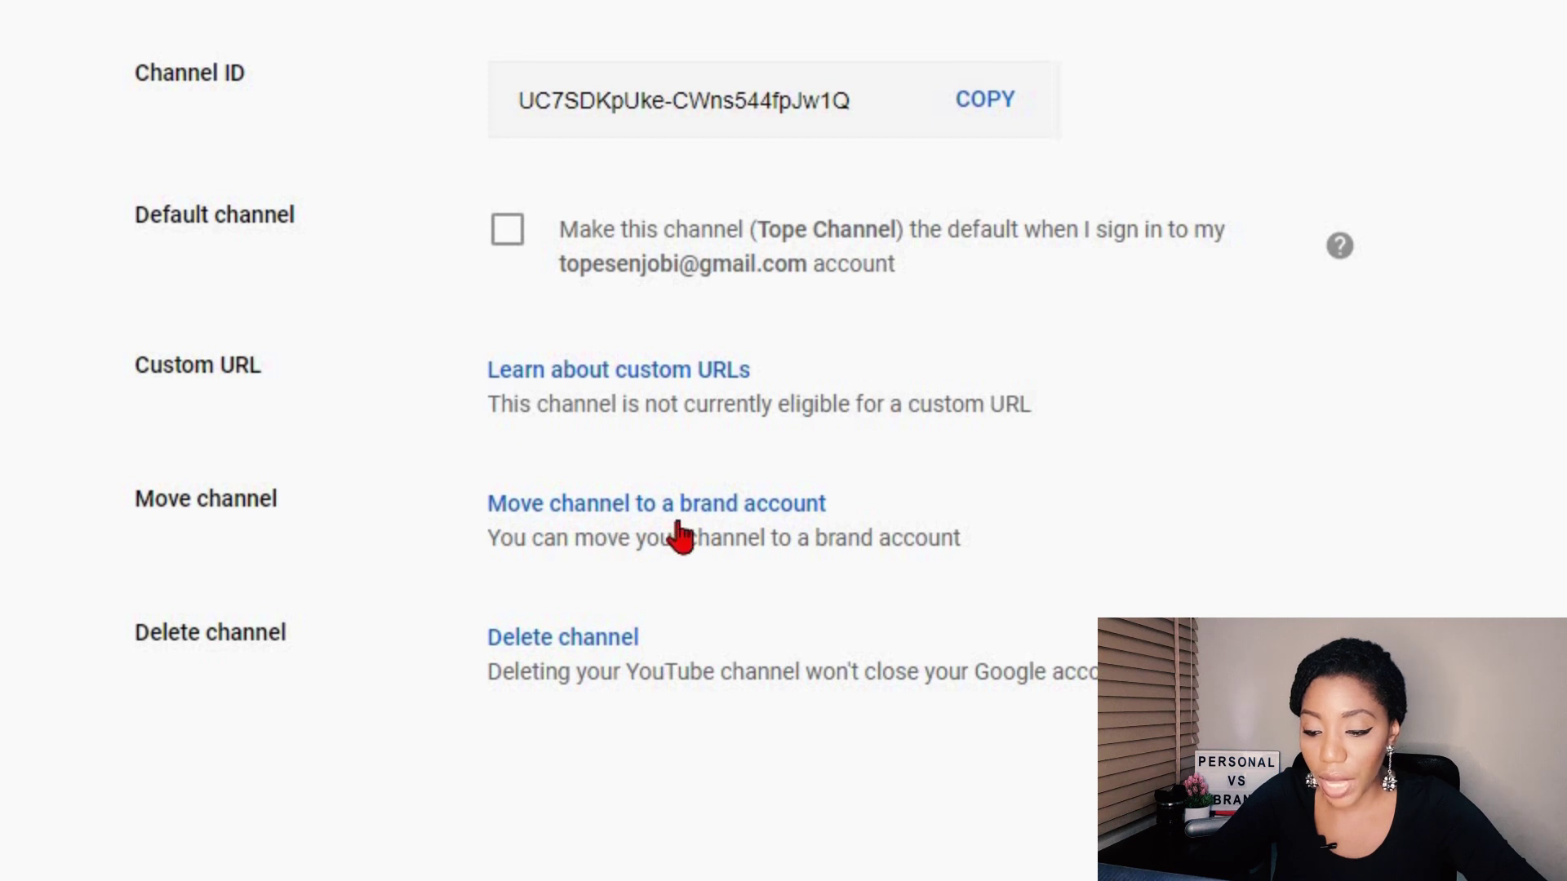
click(790, 514)
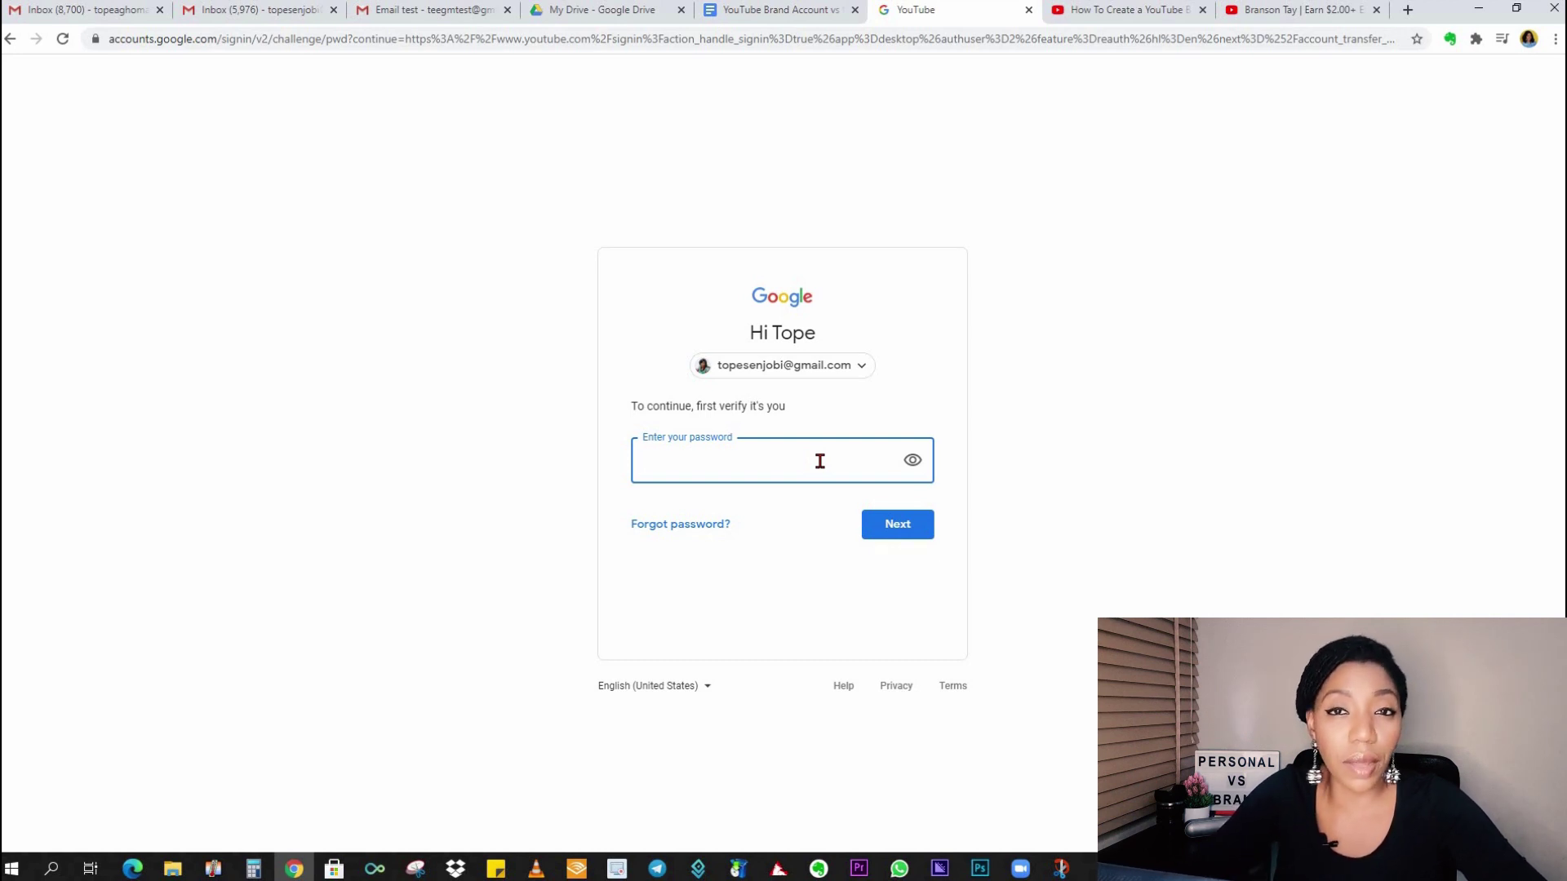
Enter the account password and submit it to verify identity.
text(••••)
click(891, 522)
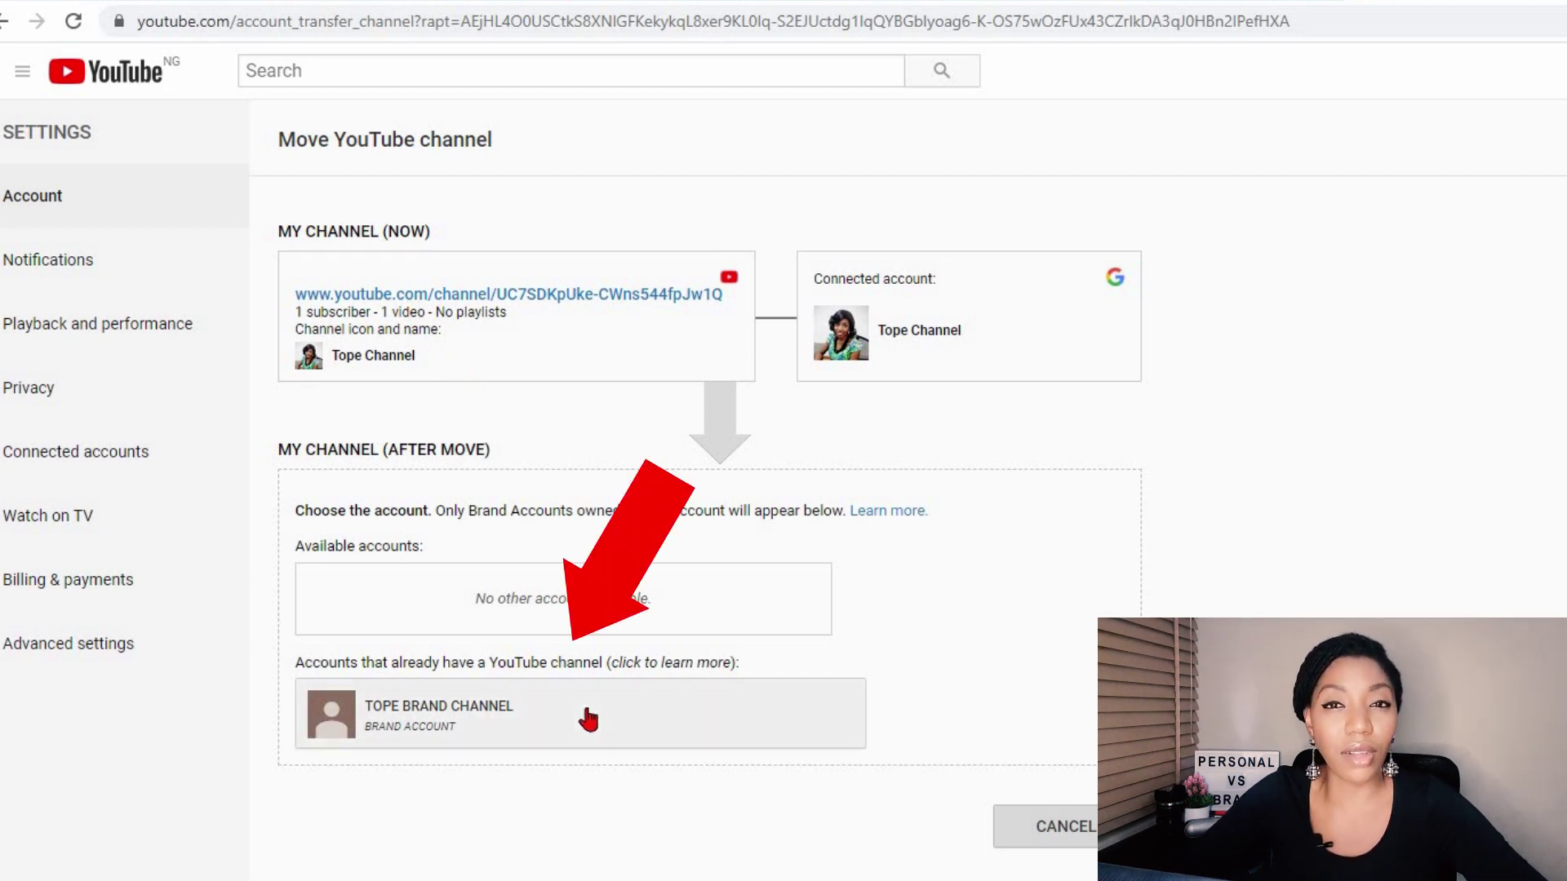
Pick Tope Brand Channel as the destination and accept deleting its empty channel.
click(474, 730)
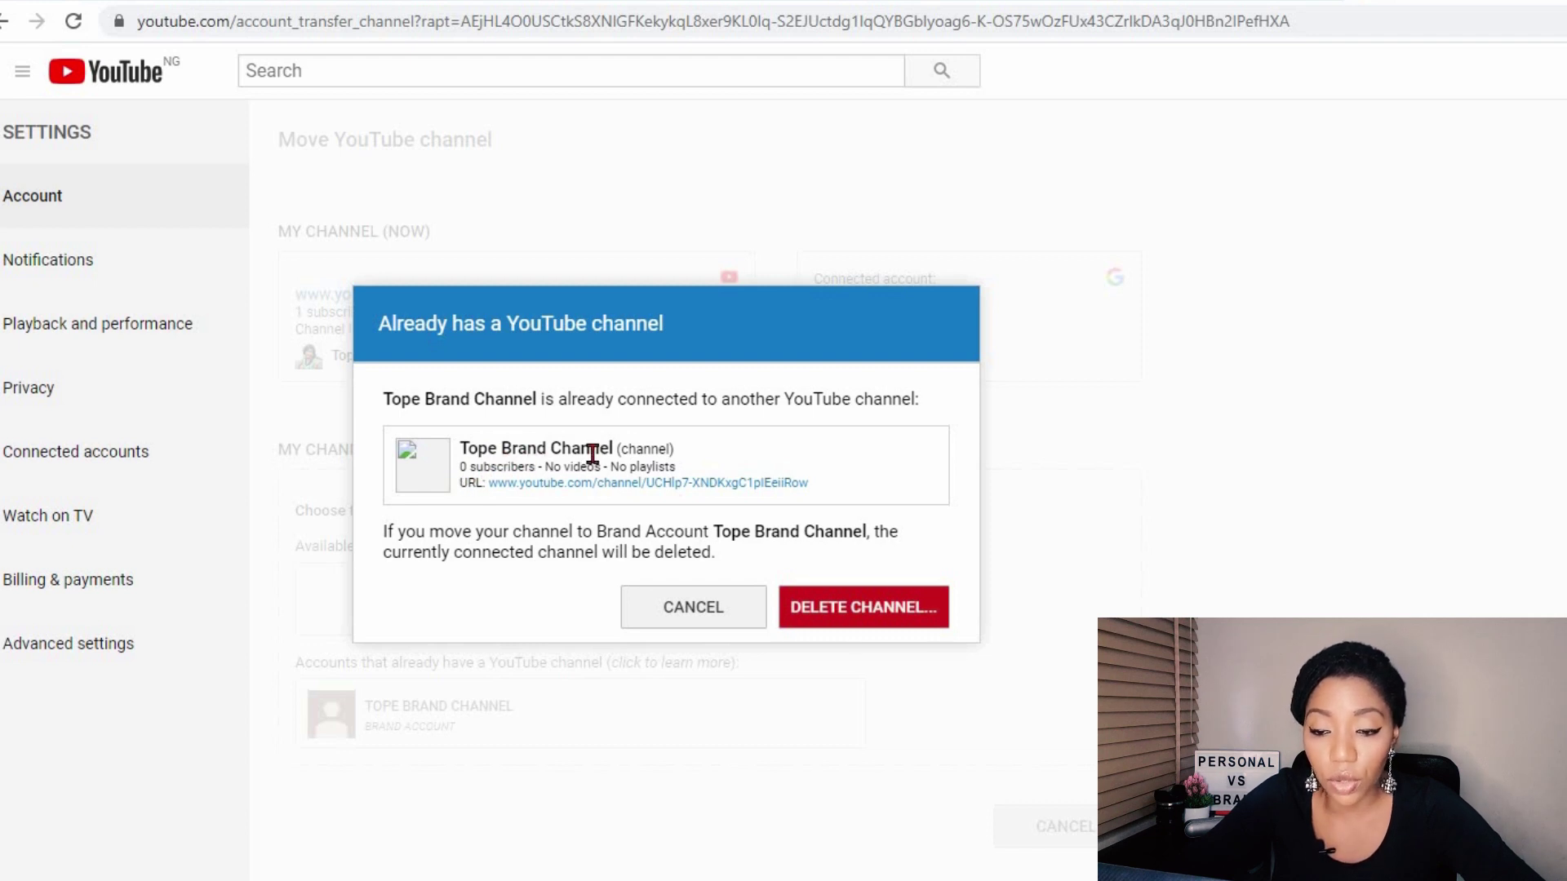
click(902, 614)
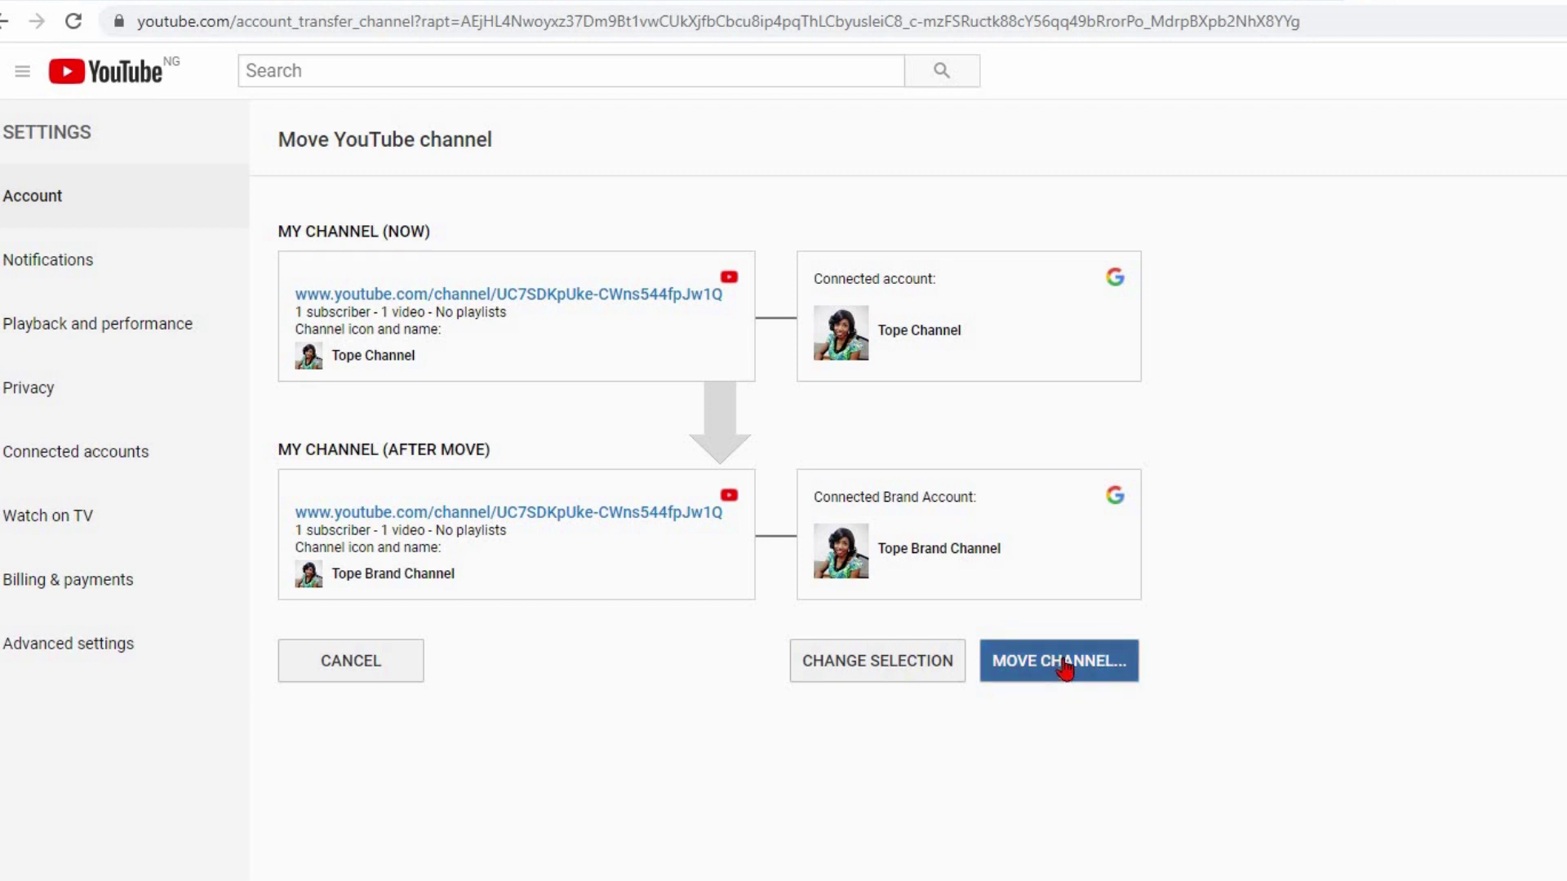
Confirm the move to Tope Brand Channel and open the moved channel's page.
click(1068, 667)
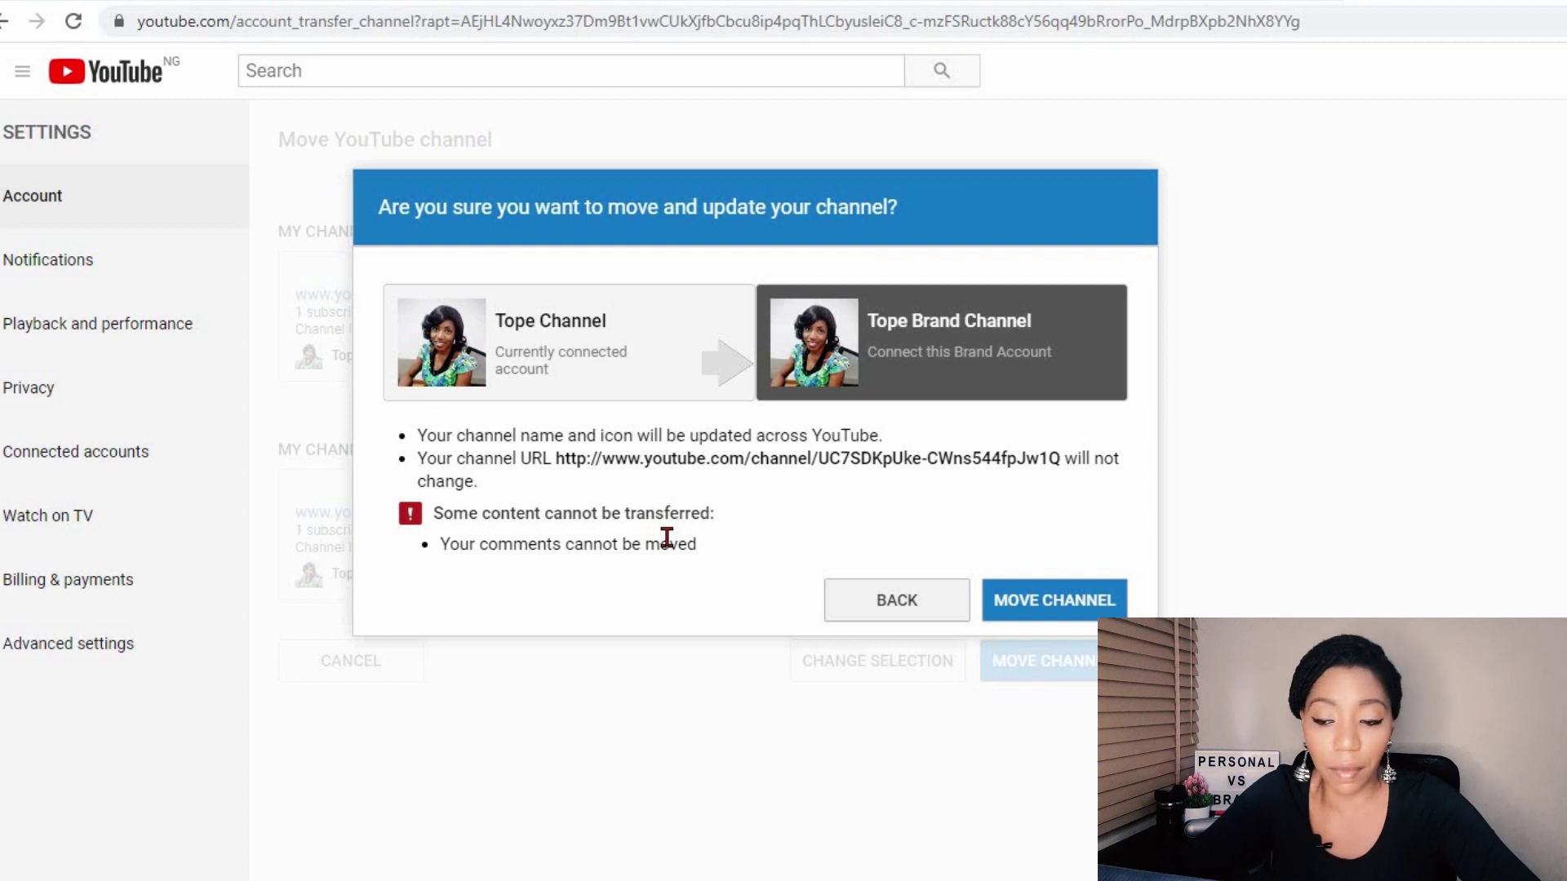
click(1081, 608)
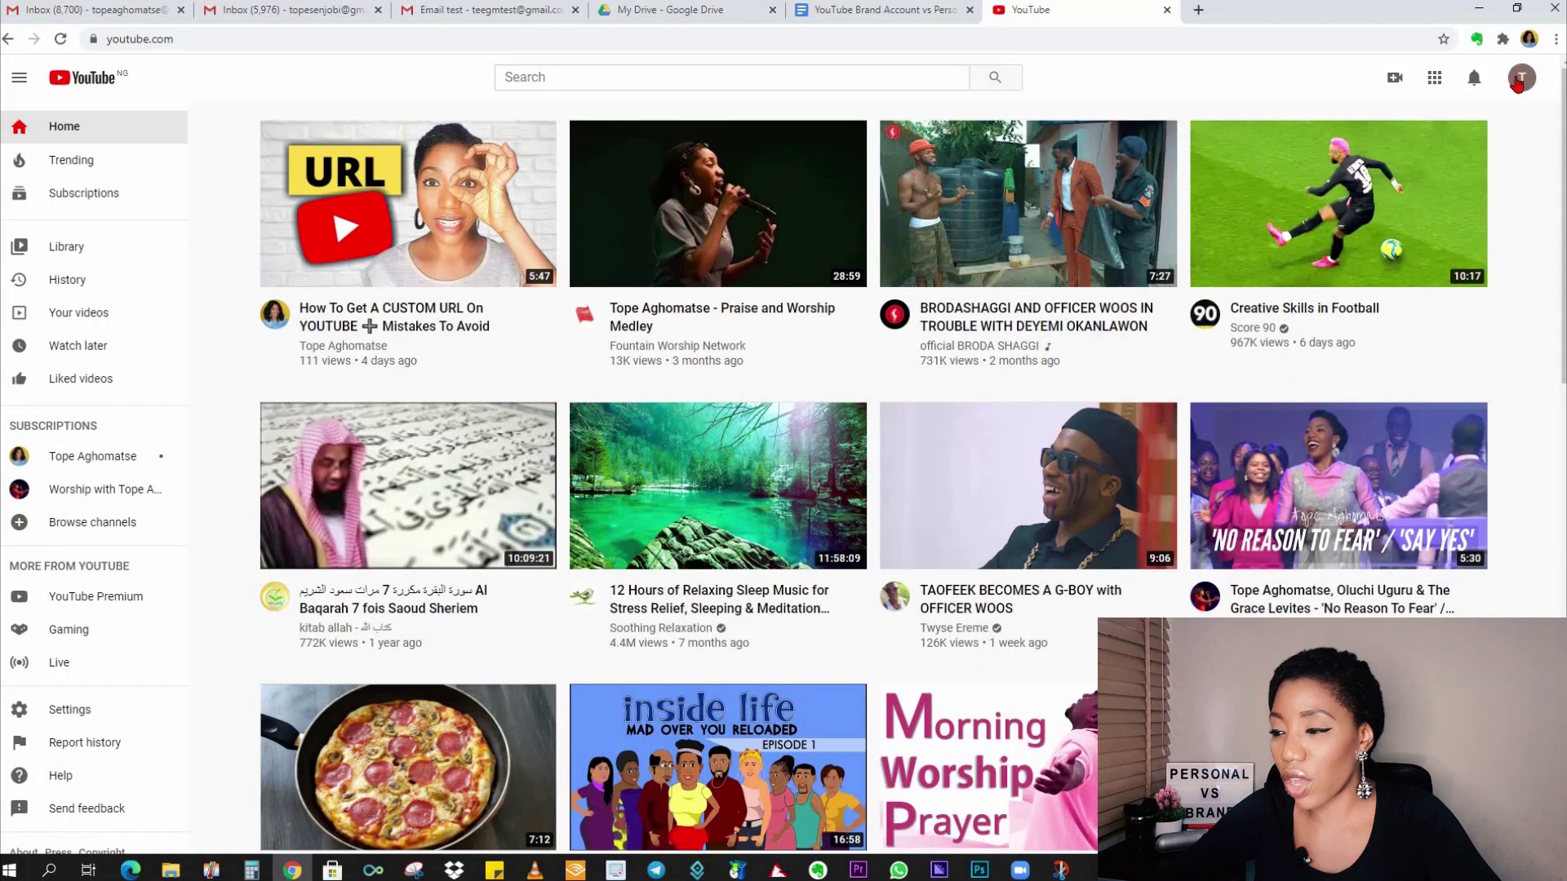
click(1517, 82)
click(1398, 188)
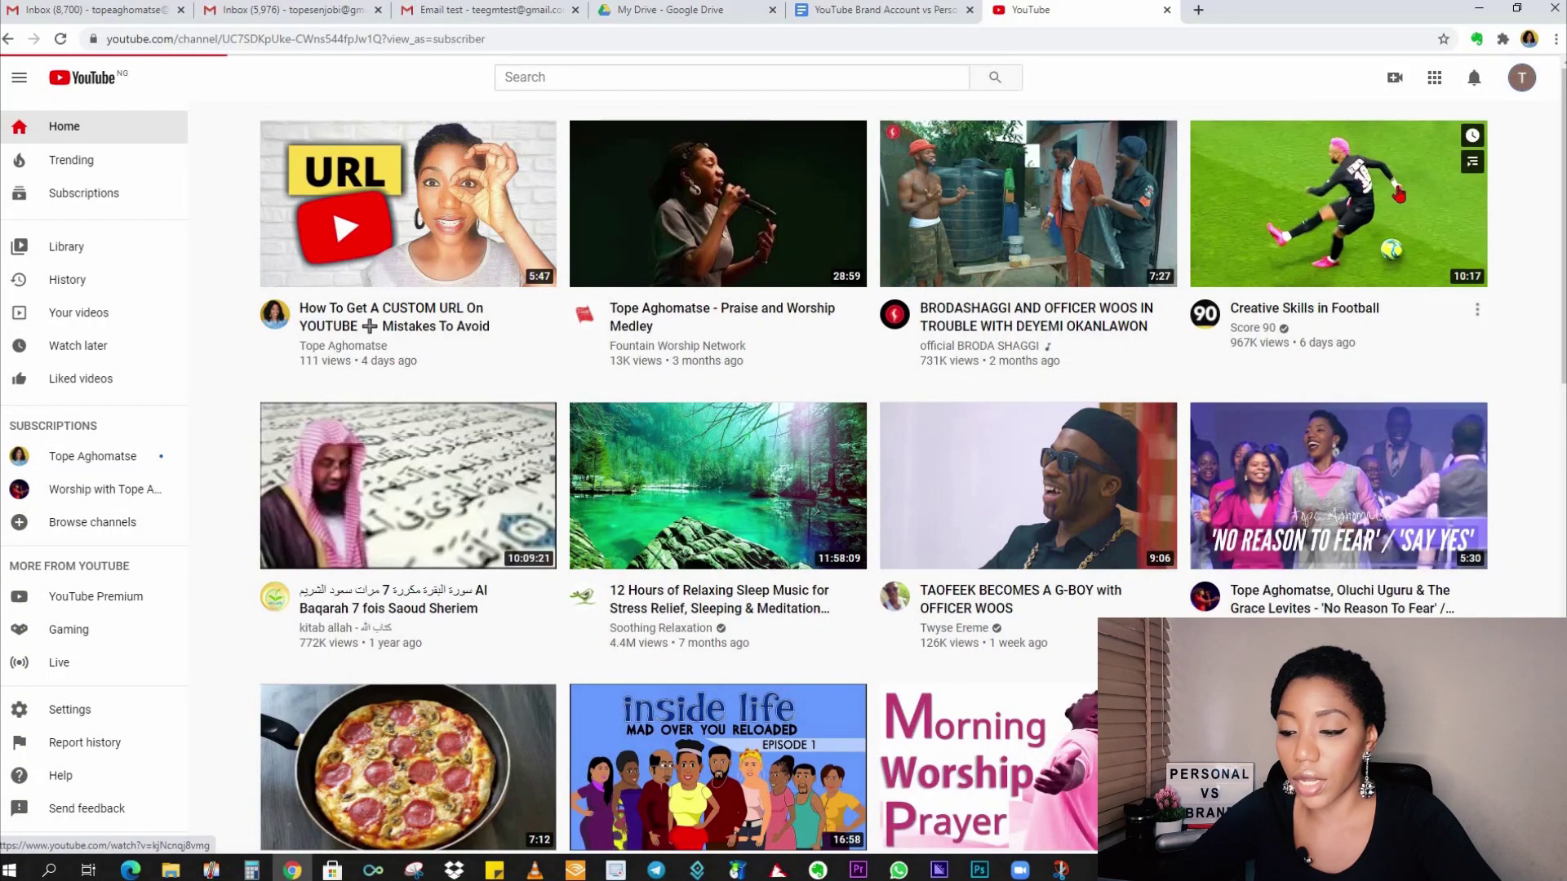